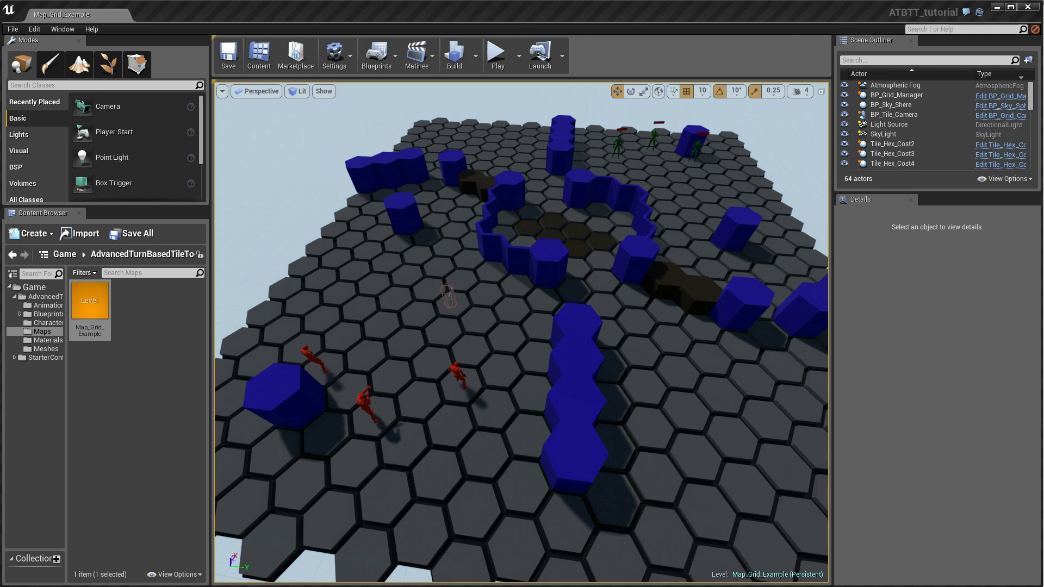
Play-test the hex grid example map, moving the player units to other tiles until the enemy turn, and stop the session.
right_click_drag(578, 364, 455, 342)
key("w")
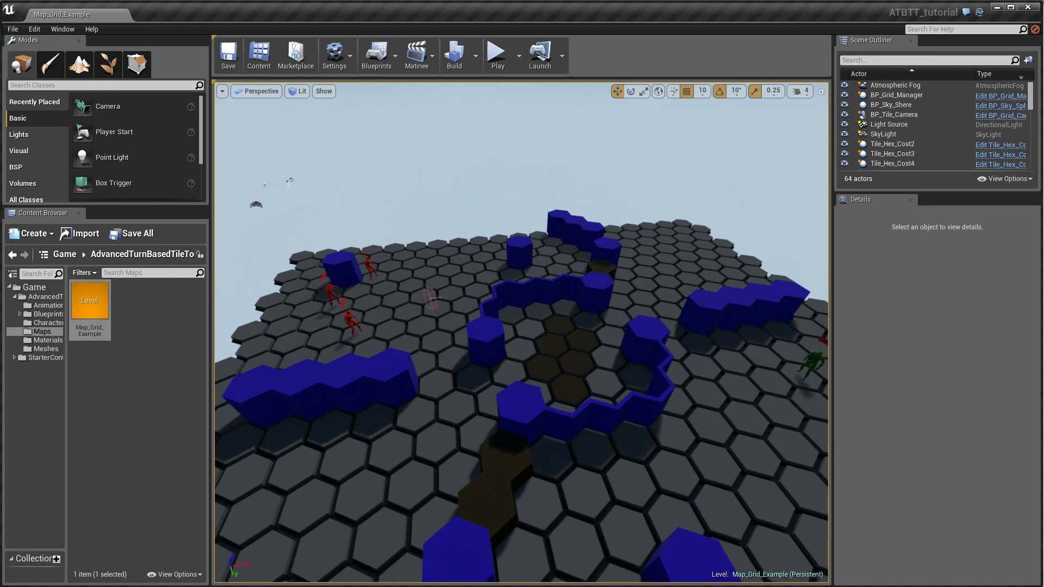
right_click_drag(603, 375, 481, 168)
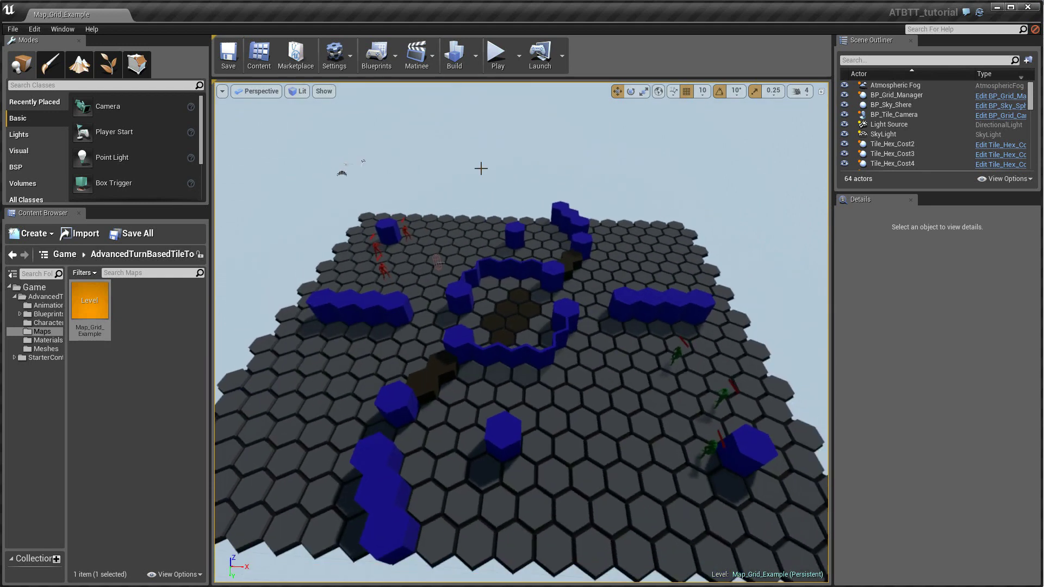
left_click(496, 53)
left_click(378, 308)
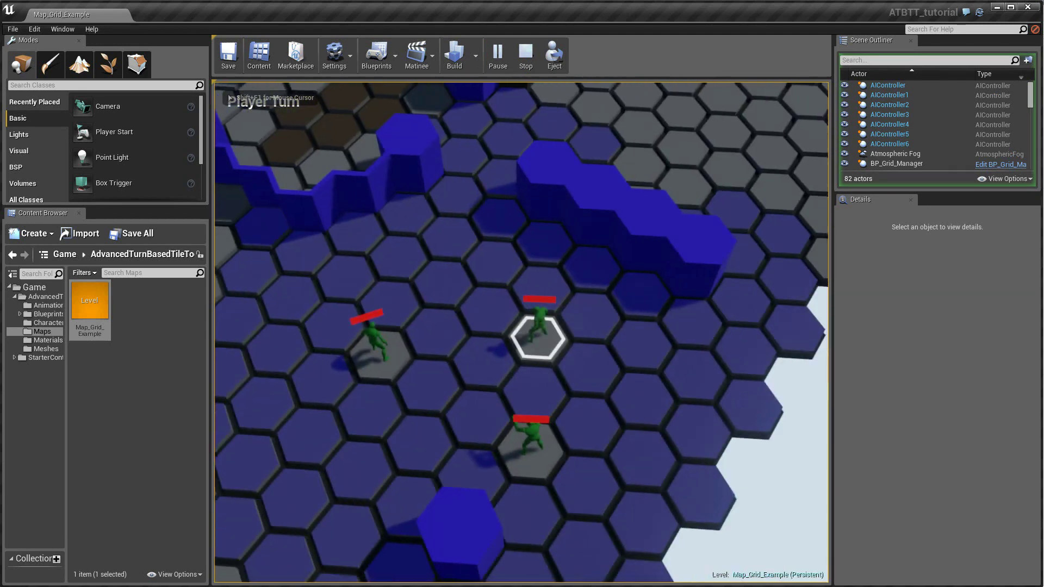
left_click(445, 282)
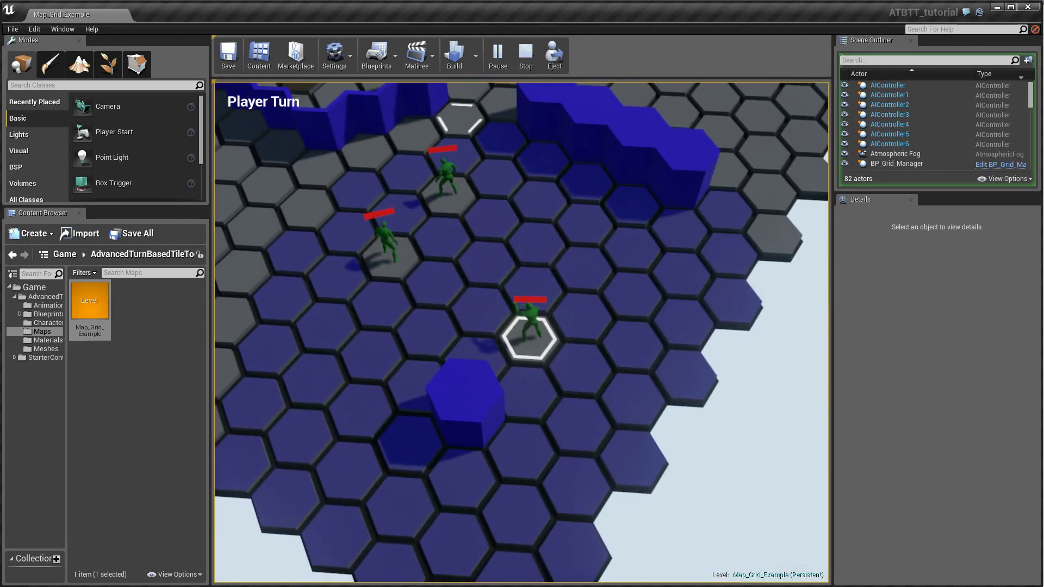
left_click(504, 137)
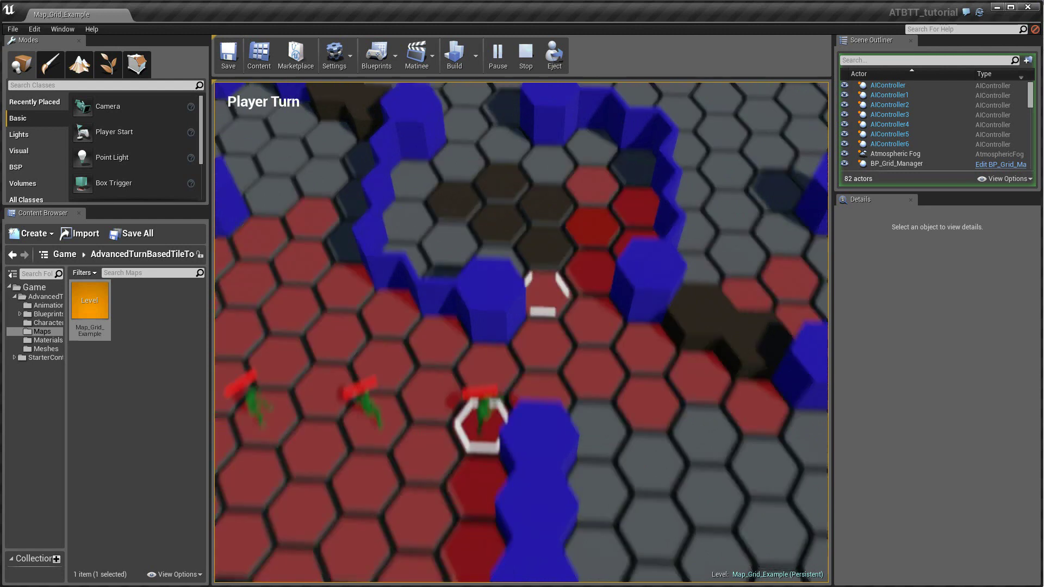
key("s")
key("d")
key("q")
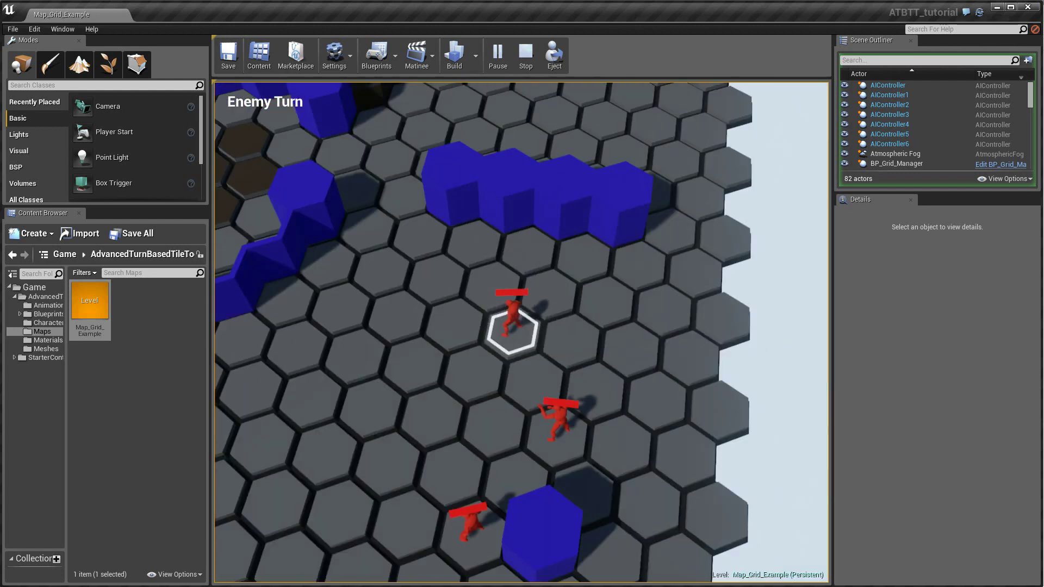
key("Escape")
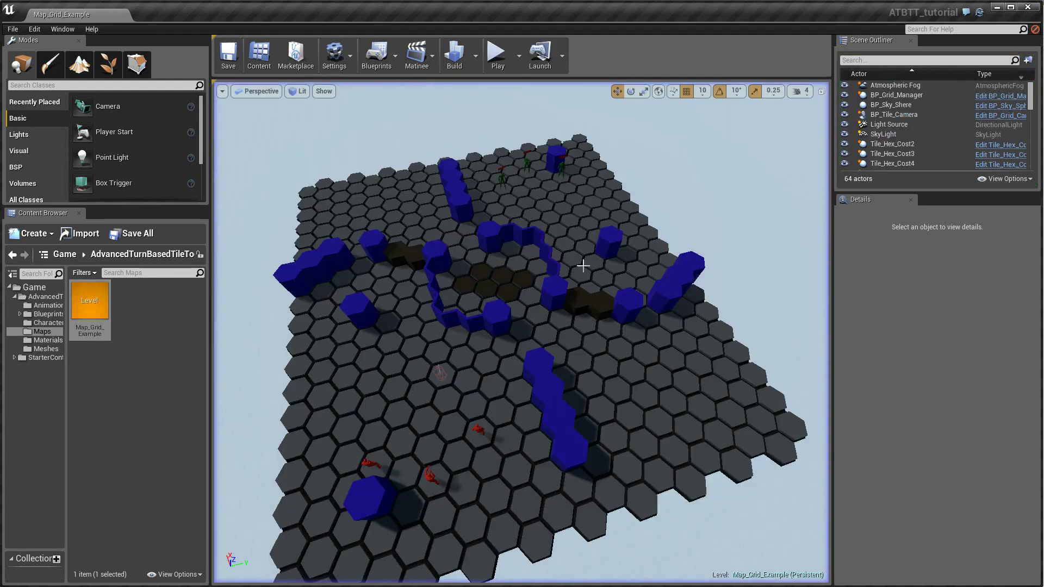
Create a new level from the Default template.
right_click_drag(494, 282, 478, 288)
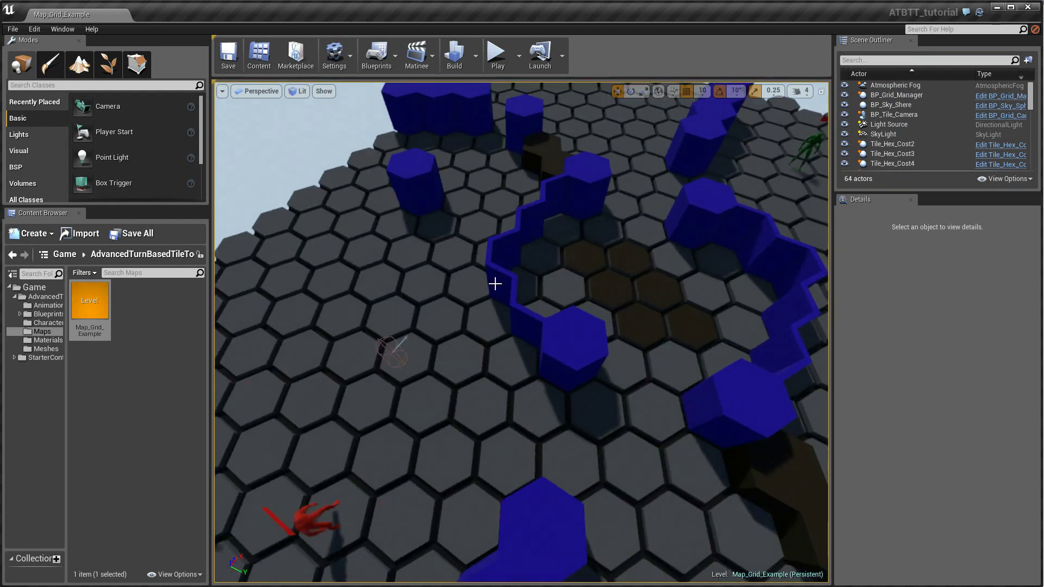
left_click(15, 30)
left_click(48, 45)
left_click(14, 29)
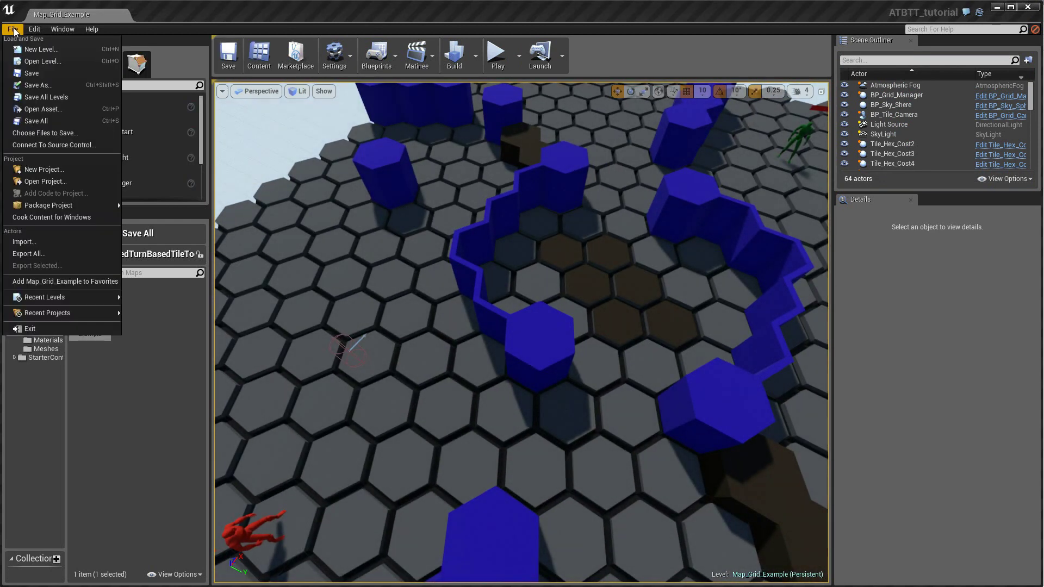
left_click(33, 49)
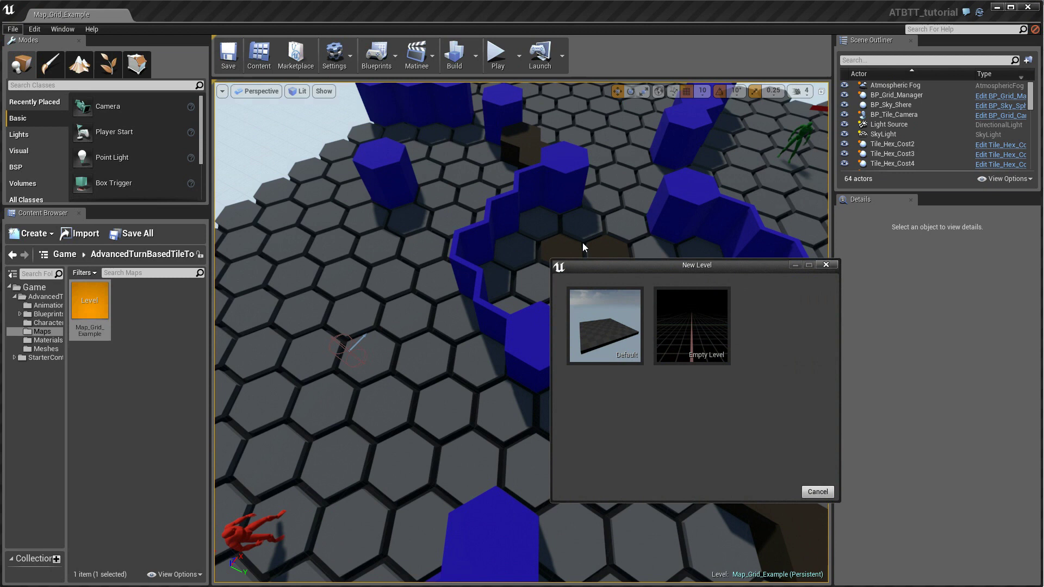
left_click(622, 338)
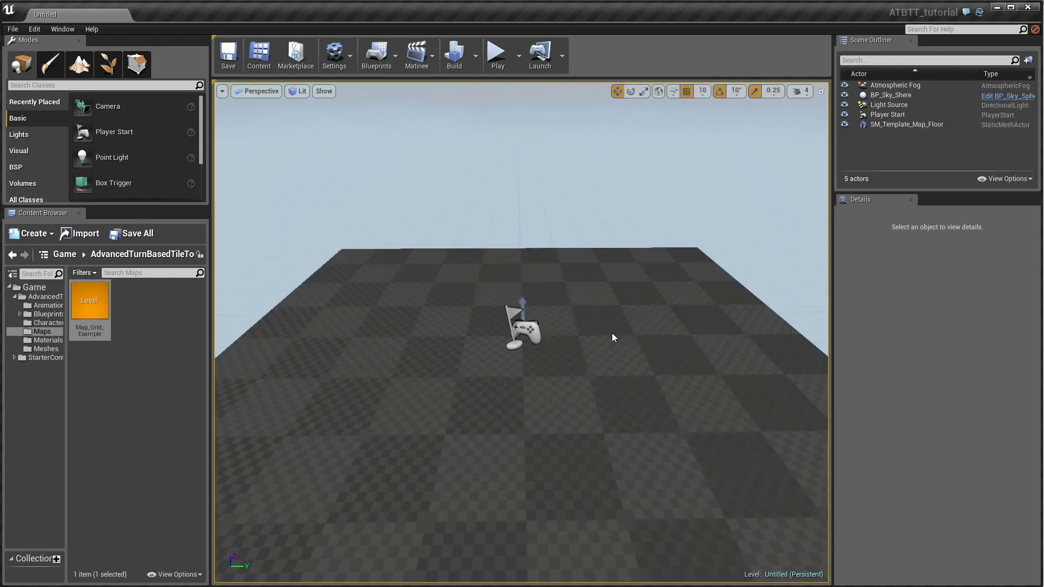
Delete the template floor and the Player Start from the new level.
left_click(644, 335)
left_click(630, 338)
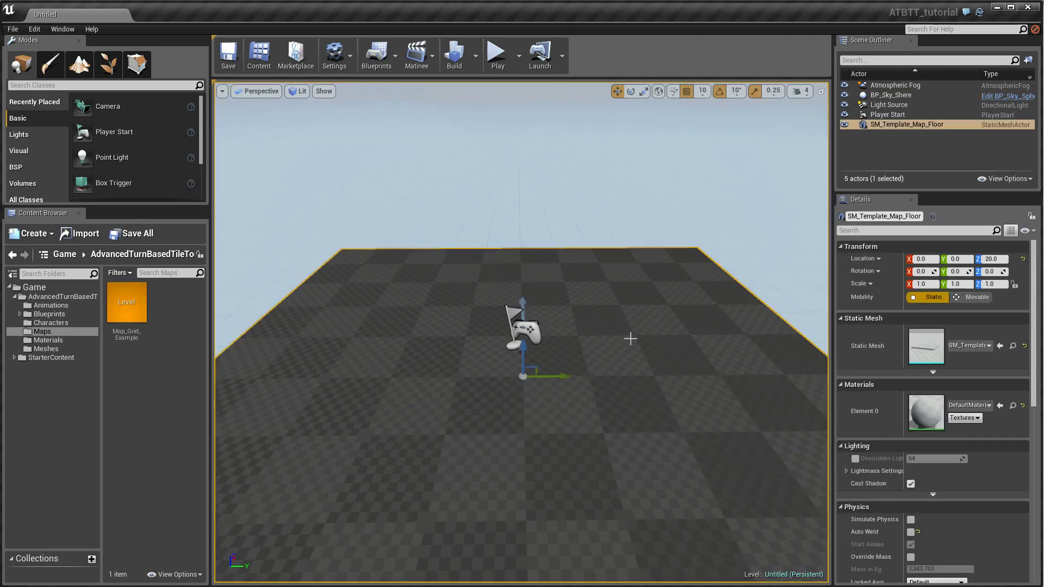
key("Delete")
left_click(525, 329)
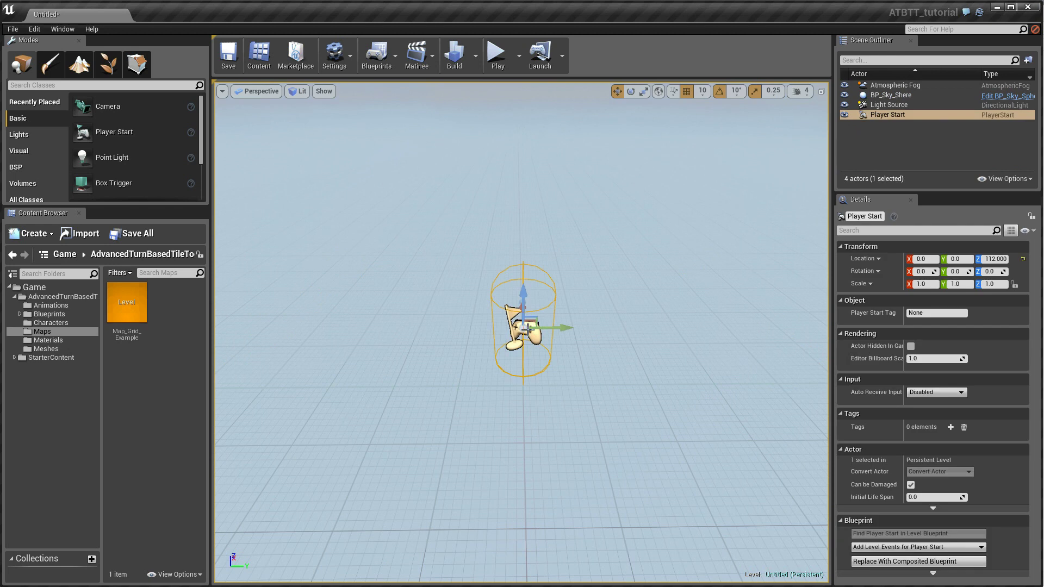
key("Delete")
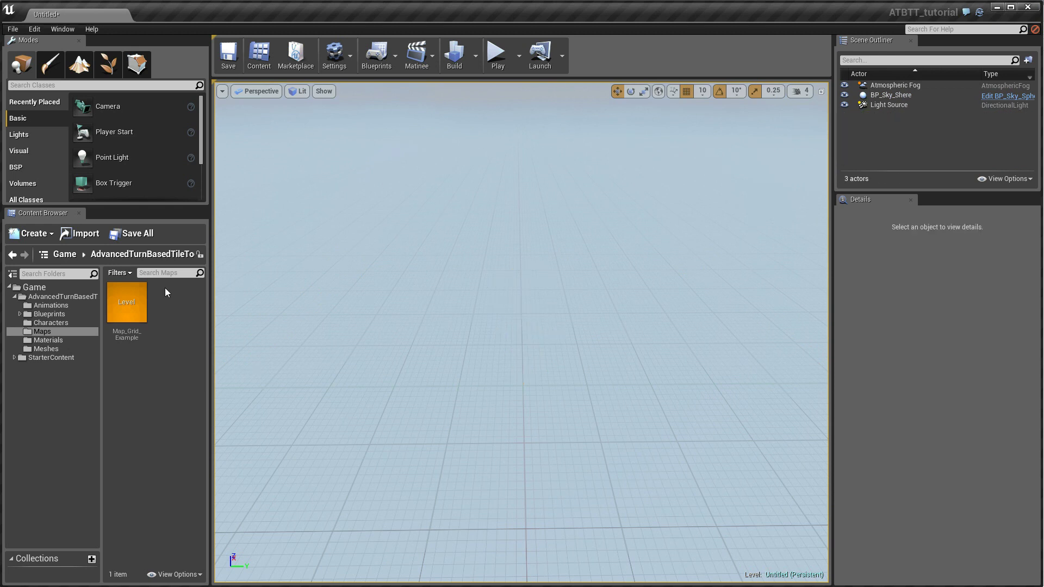
Open BP_Grid_Manager from the Blueprints/Gameplay folder, look over its event graph and close it.
left_click(20, 314)
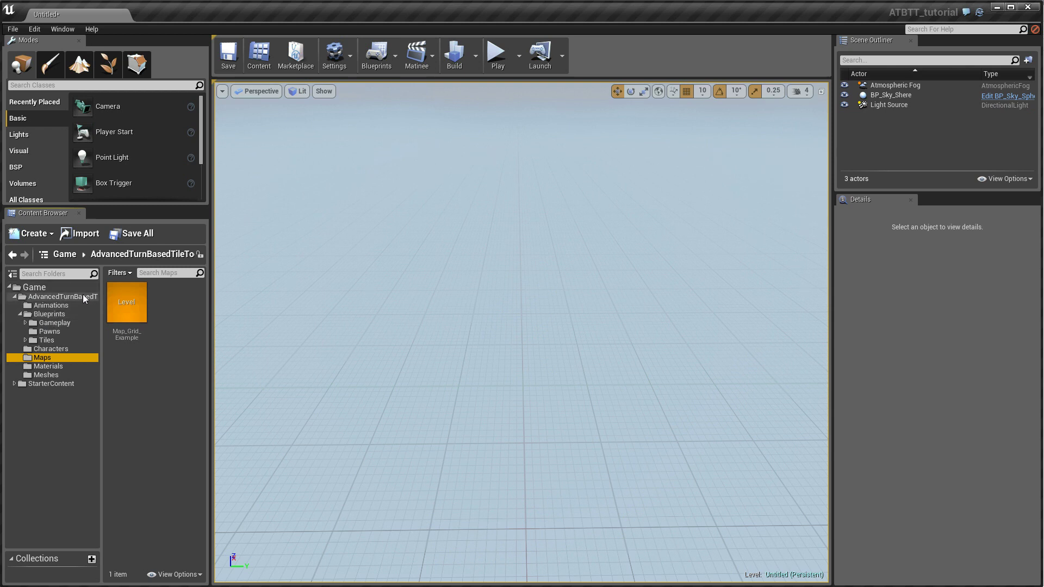
left_click(71, 315)
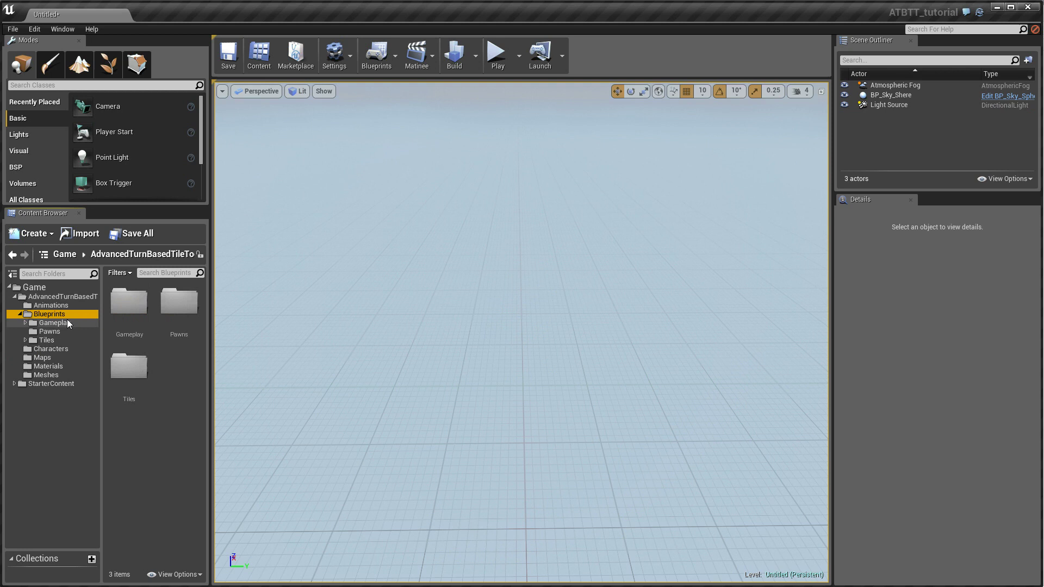
left_click(67, 323)
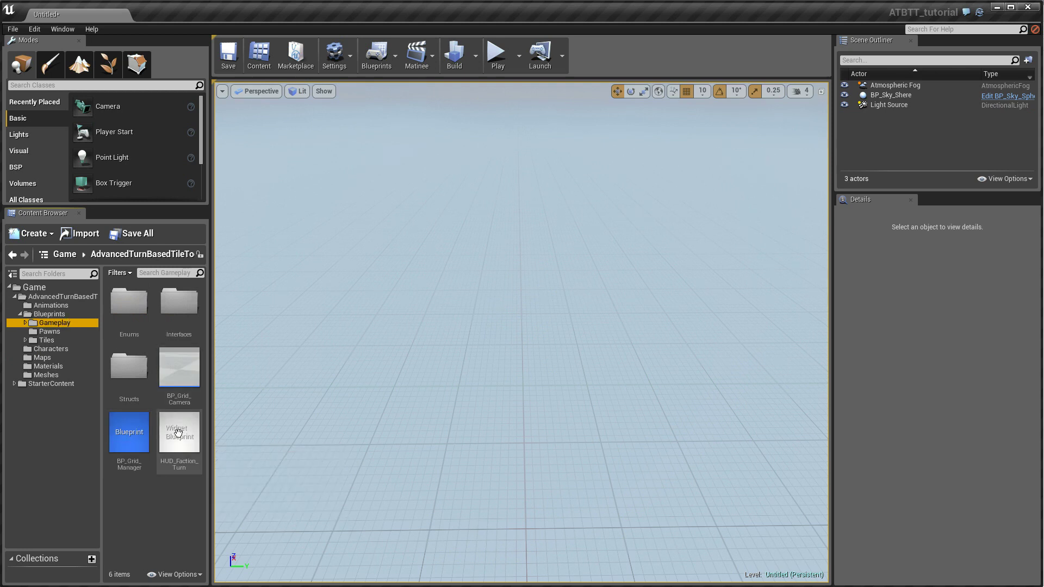
double_click(131, 441)
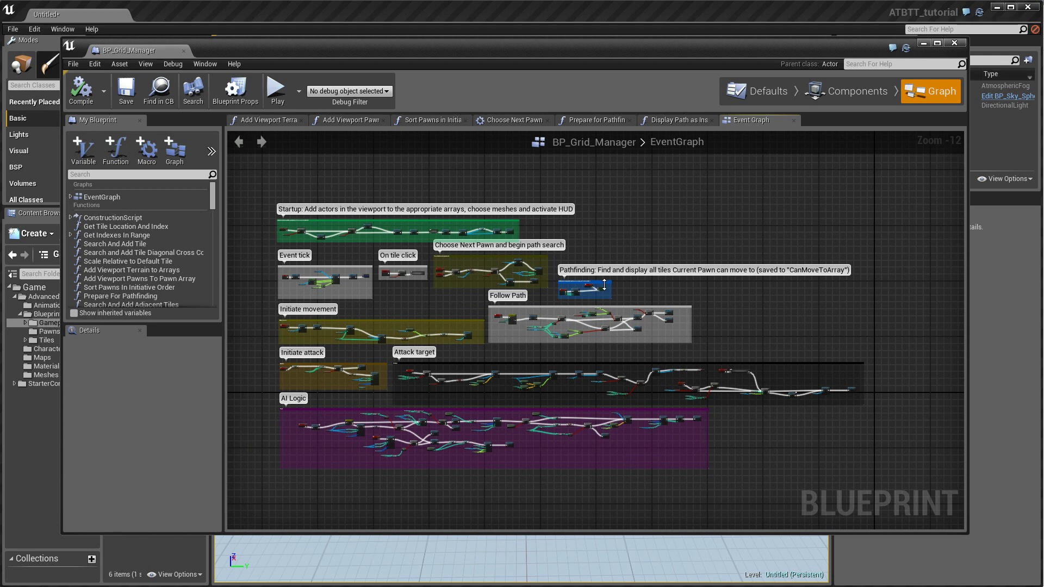
right_click_drag(386, 369, 413, 376)
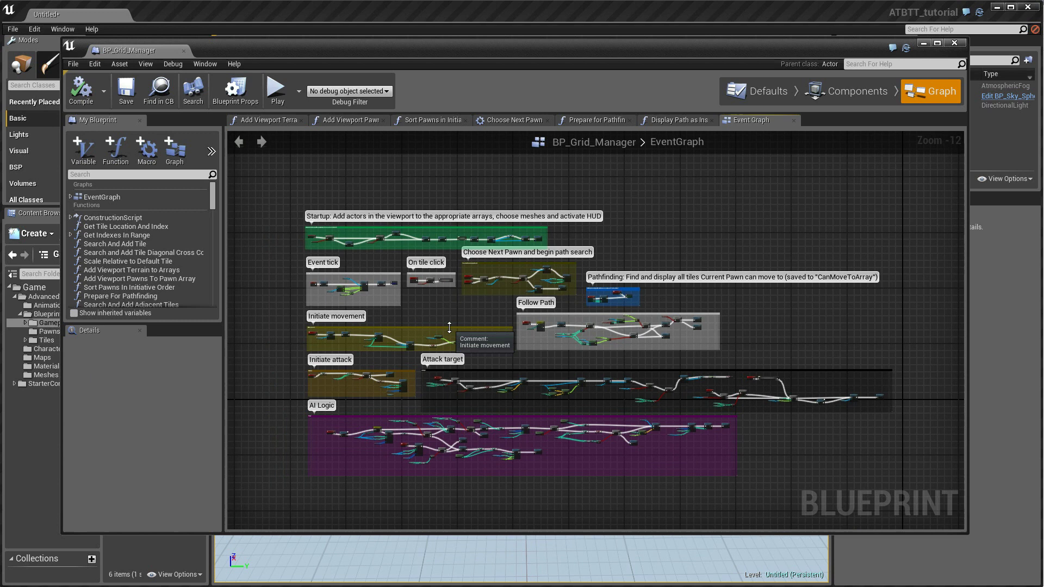
left_click(184, 51)
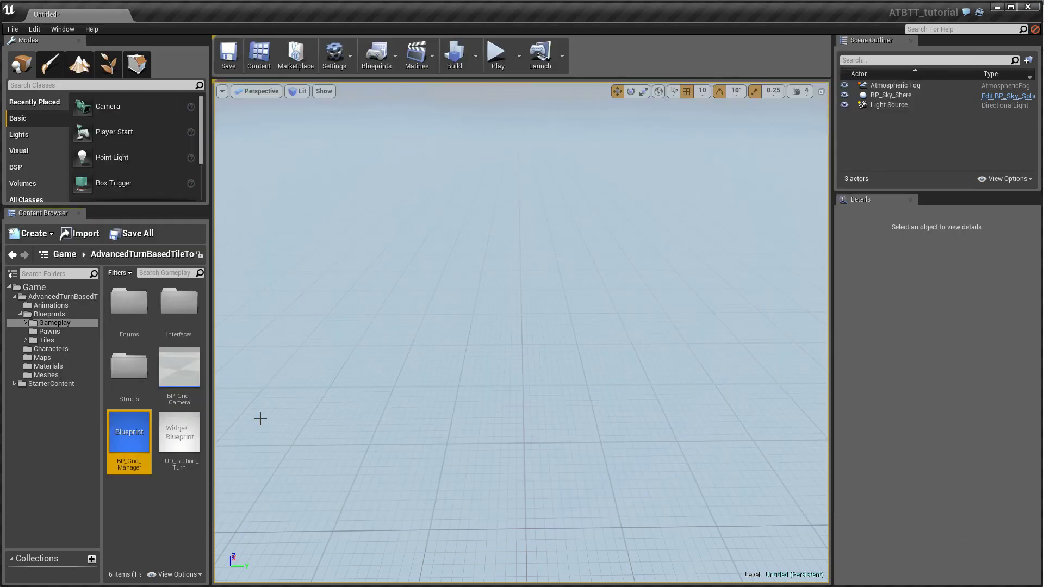
Place BP_Grid_Manager in the level and set both its Grid Size X and Grid Size Y to 9.
left_click_drag(129, 432, 316, 408)
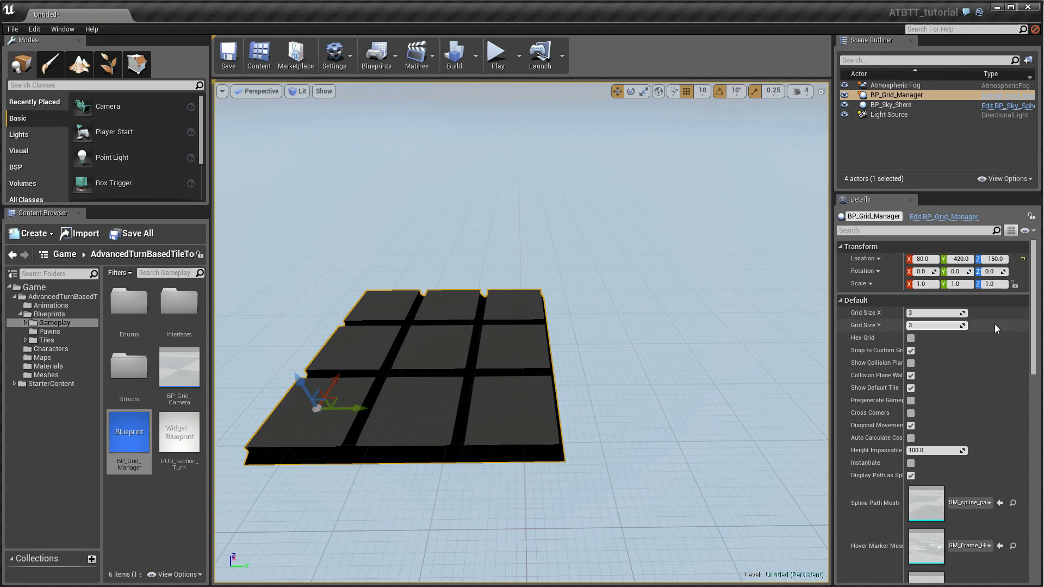
mouse_move(1036, 279)
left_mouse_down()
mouse_move(1035, 340)
mouse_move(1035, 292)
left_mouse_up()
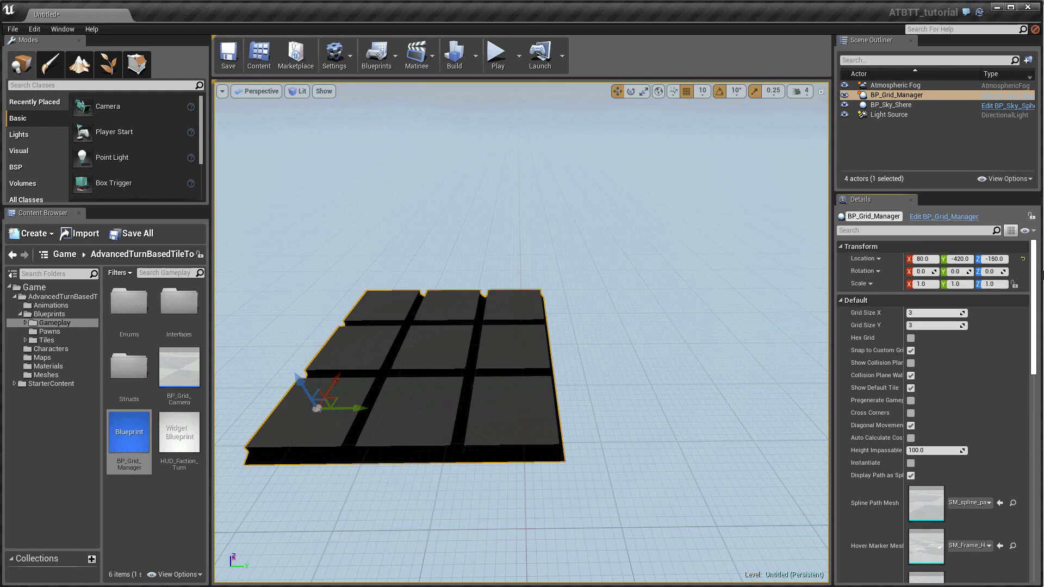
left_click(923, 313)
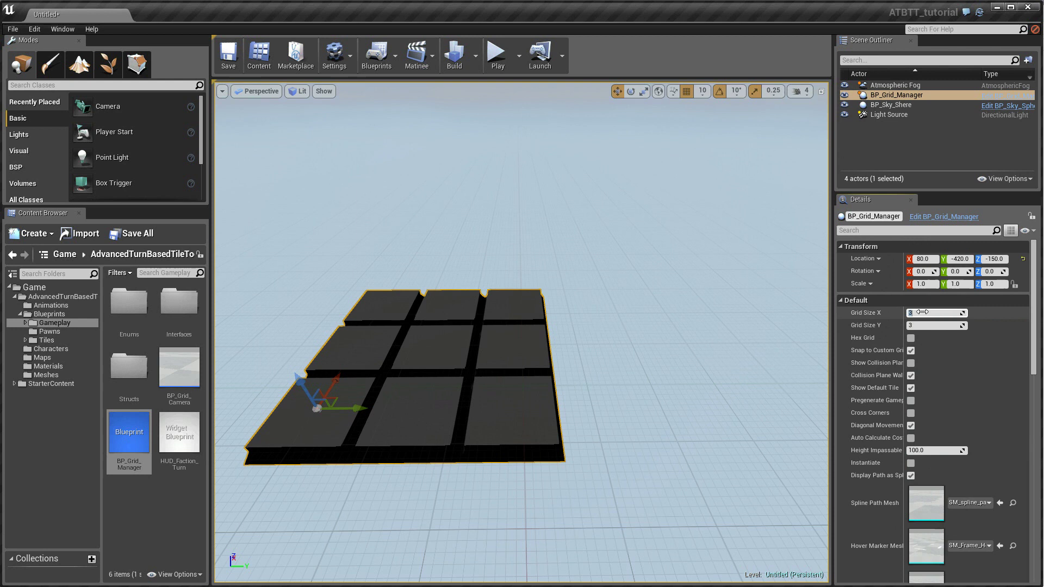
key("Tab")
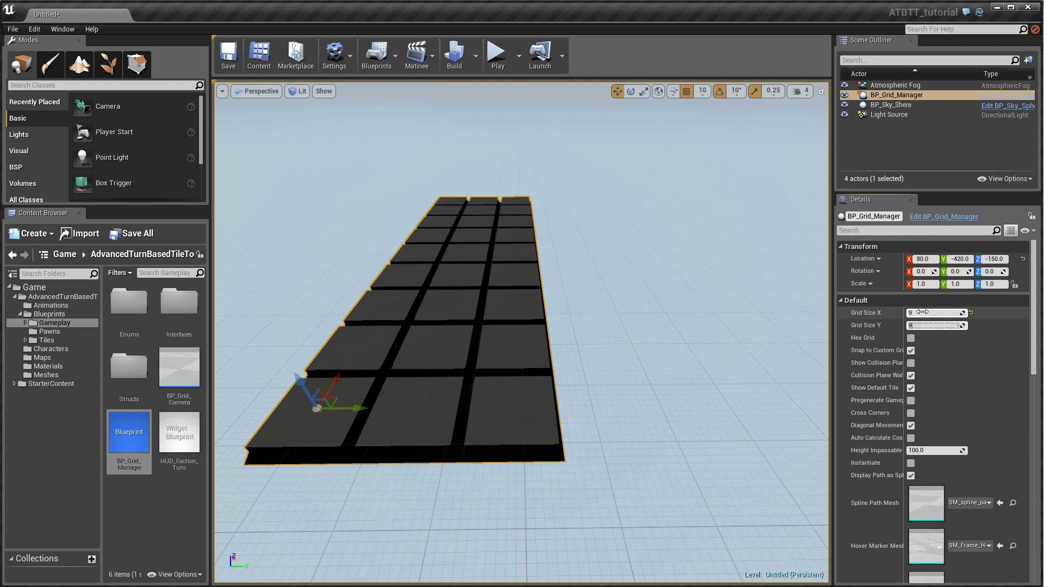
type("9")
key("Return")
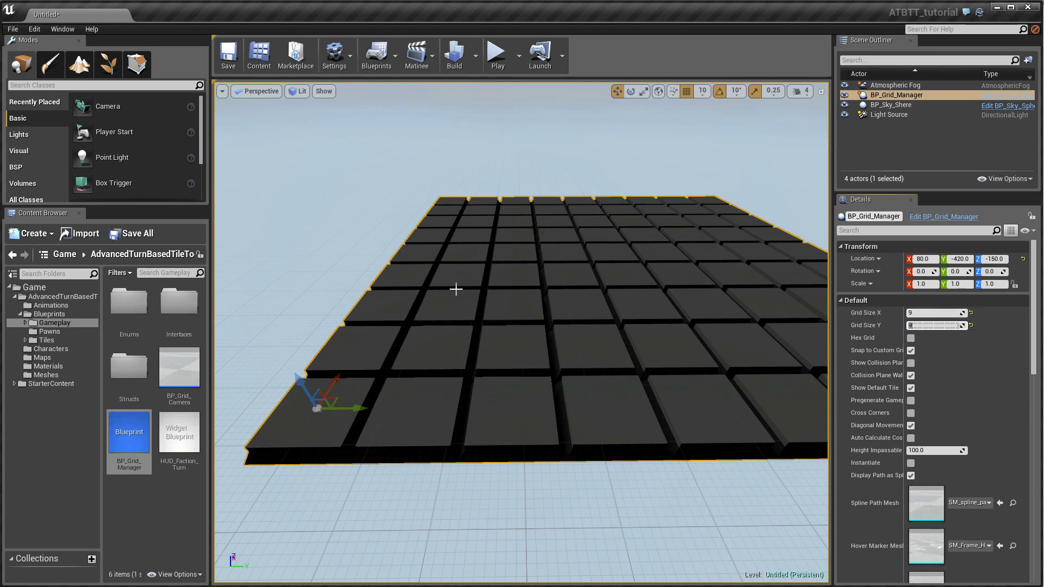
Place the melee and ranged enemy units from the Pawns folder on two tiles near the grid's far edge.
left_click(57, 332)
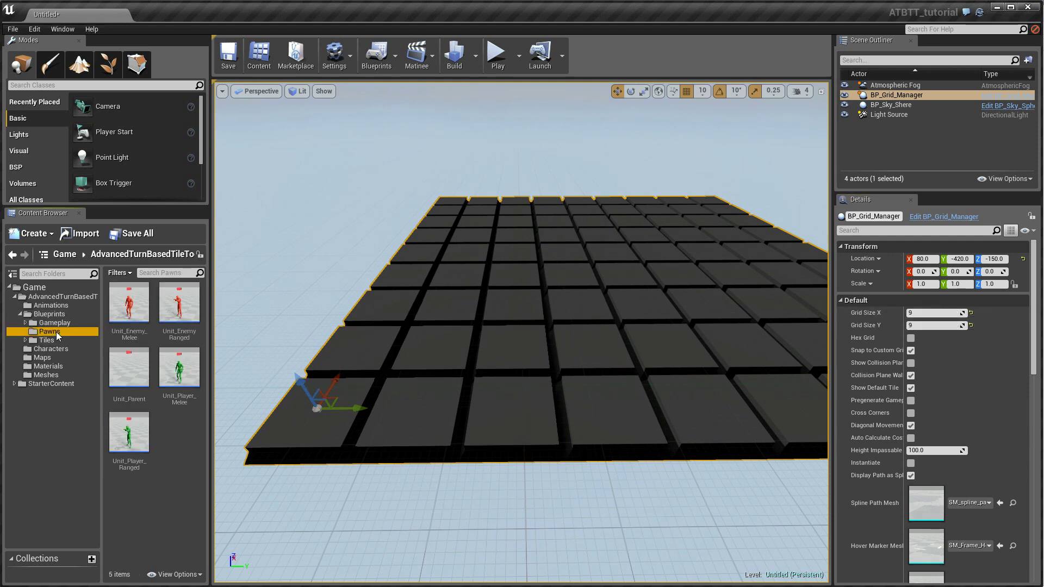
right_click_drag(327, 326, 245, 359)
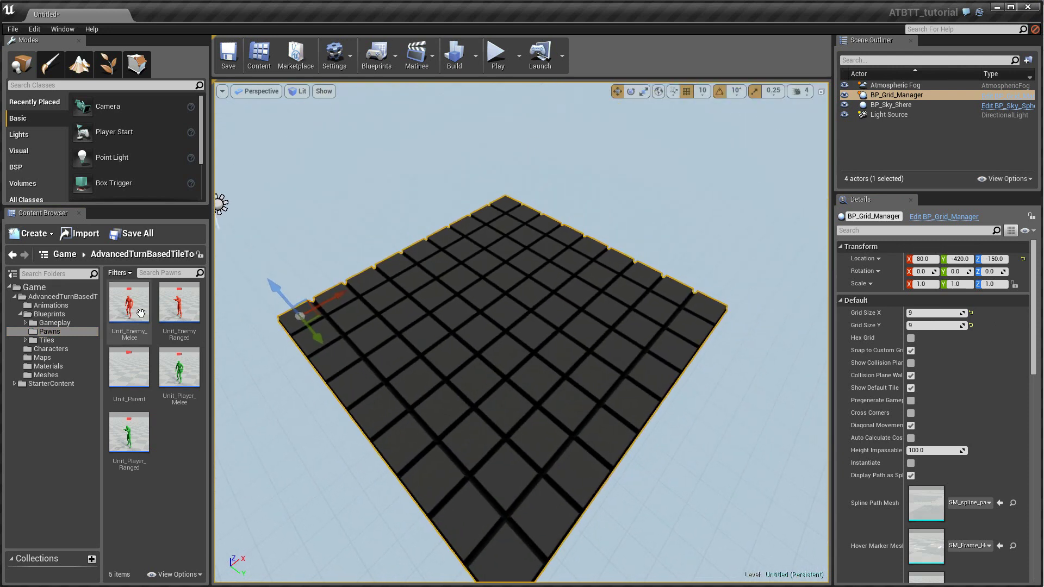
left_click(141, 307)
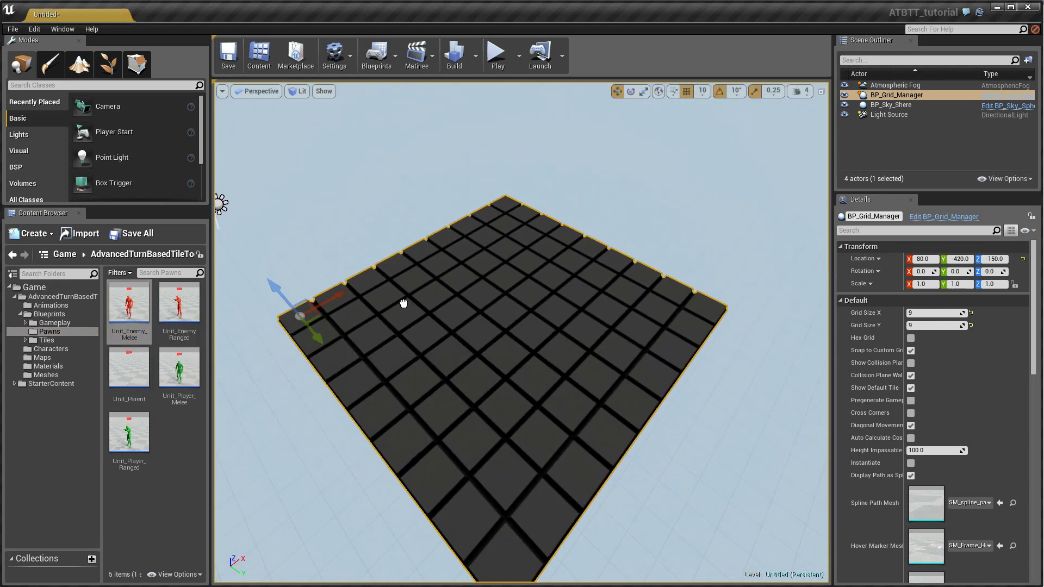
left_click_drag(389, 279, 407, 281)
left_click_drag(181, 306, 466, 247)
Place the melee and ranged player units on two tiles at the side of the grid opposite the enemies.
left_click_drag(180, 370, 566, 411)
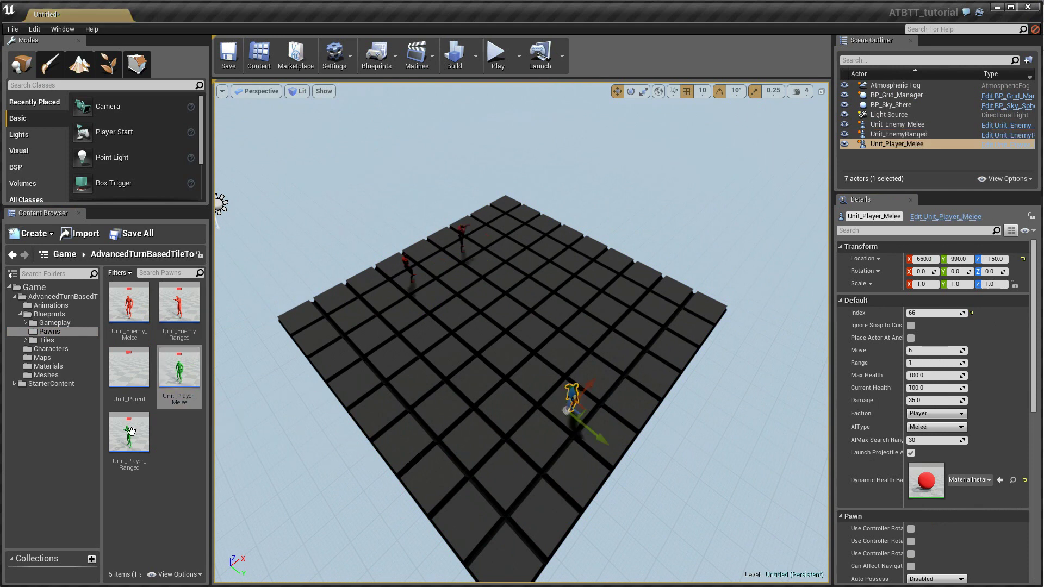
left_click(134, 436)
left_click_drag(175, 442, 617, 357)
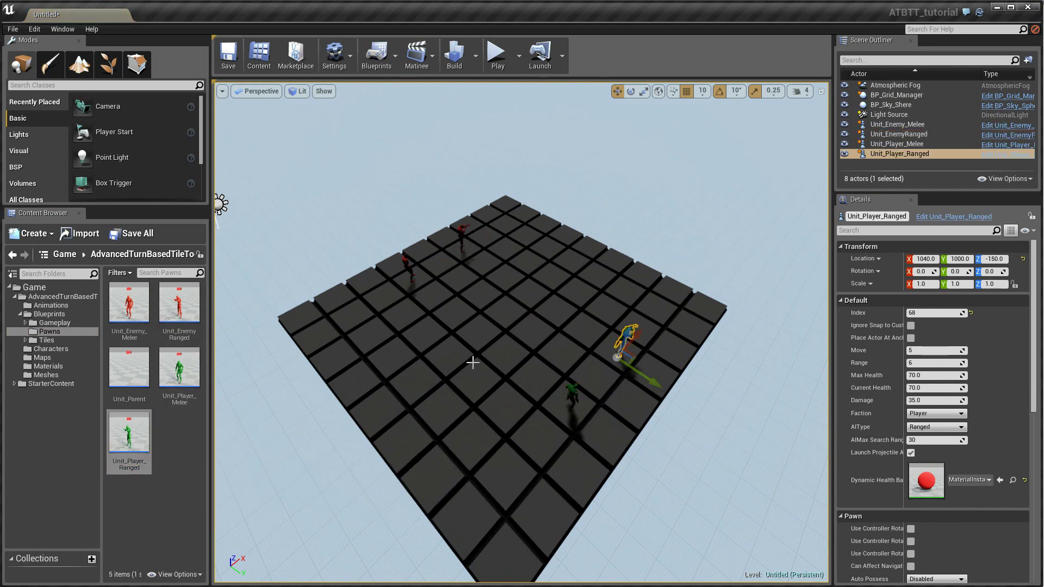
Shift the ranged player unit within its tile to about X 1090, Y 970.
right_click_drag(559, 345, 484, 344)
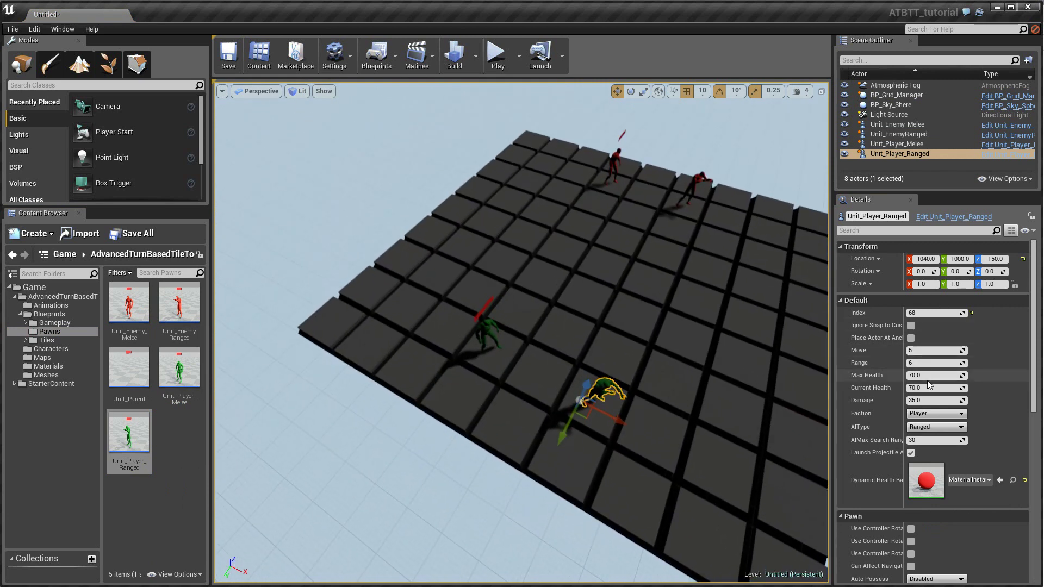
right_click_drag(676, 356, 676, 357)
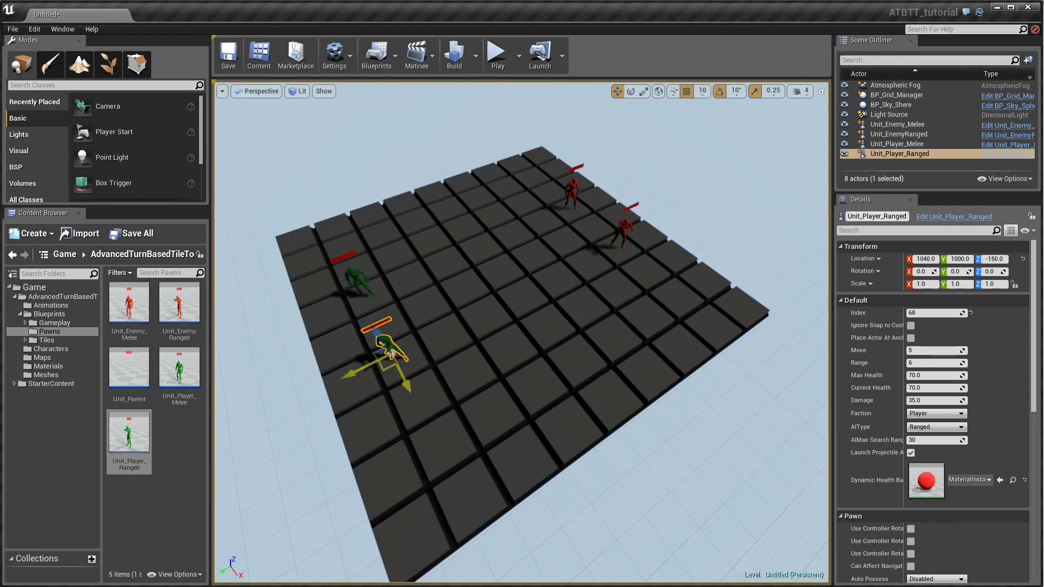
mouse_move(391, 354)
left_mouse_down()
mouse_move(421, 283)
mouse_move(492, 255)
mouse_move(501, 337)
mouse_move(511, 234)
mouse_move(406, 381)
mouse_move(403, 359)
left_mouse_up()
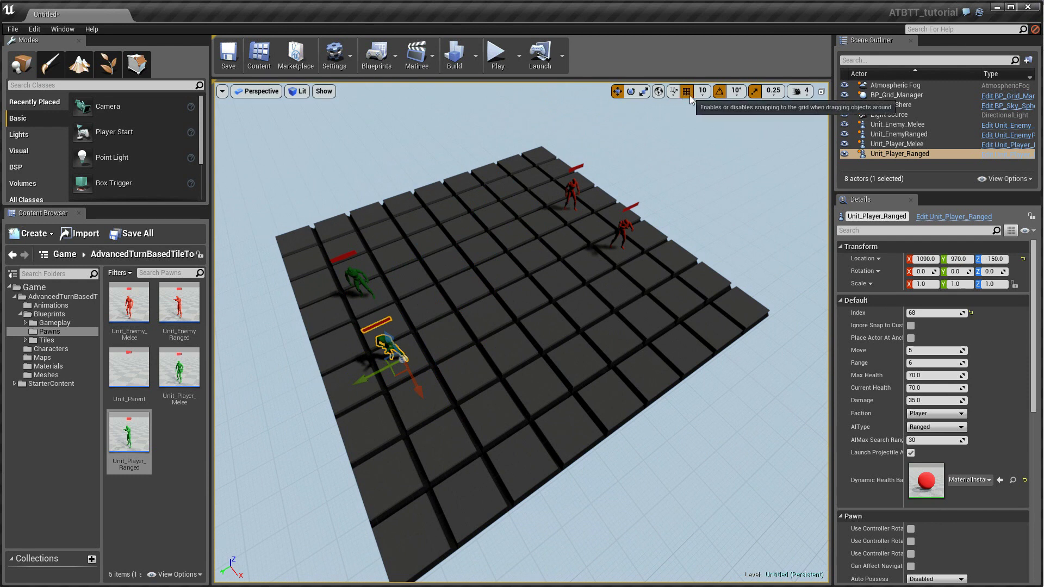
right_click_drag(631, 142, 642, 142)
right_click_drag(490, 223, 526, 223)
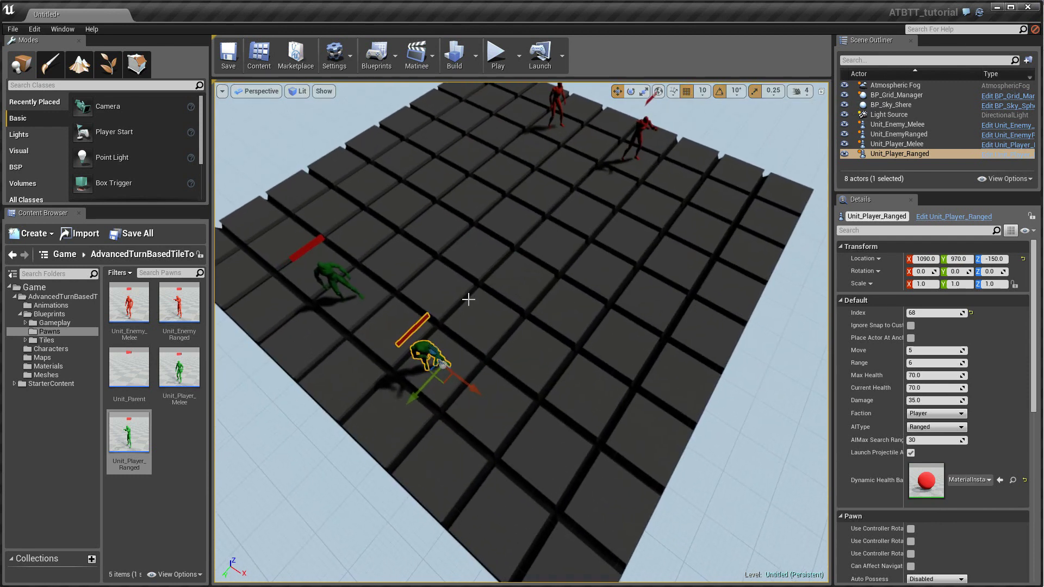
scroll(473, 320, "down", 5)
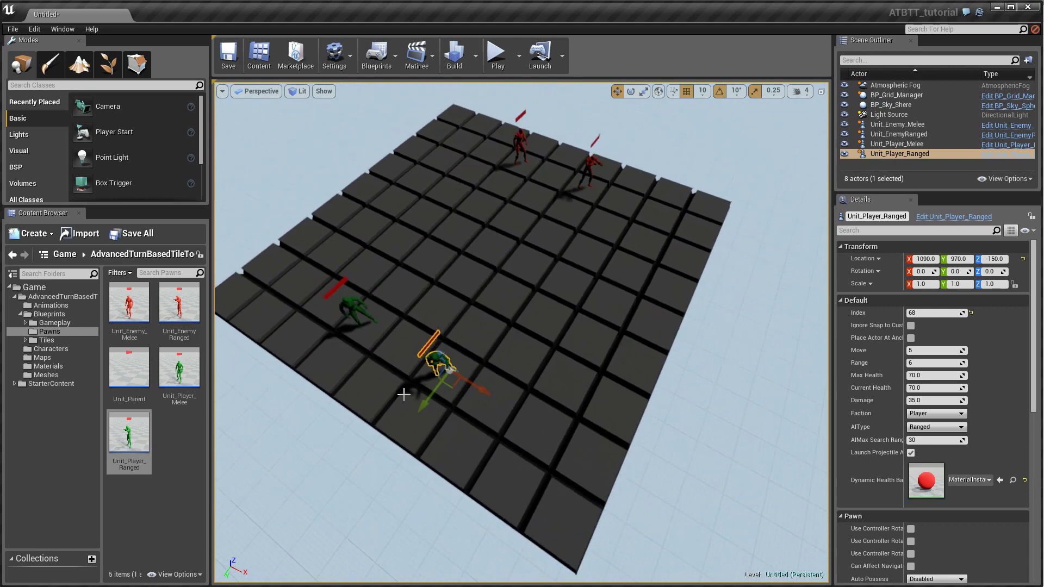
Place three Tile_Wall tiles from the square tiles folder in a spaced row in front of the player units.
right_click_drag(586, 263, 549, 266)
left_click(662, 244)
right_click_drag(662, 245, 678, 219)
mouse_move(764, 339)
right_mouse_down()
mouse_move(749, 354)
mouse_move(767, 353)
right_mouse_up()
scroll(764, 339, "down", 5)
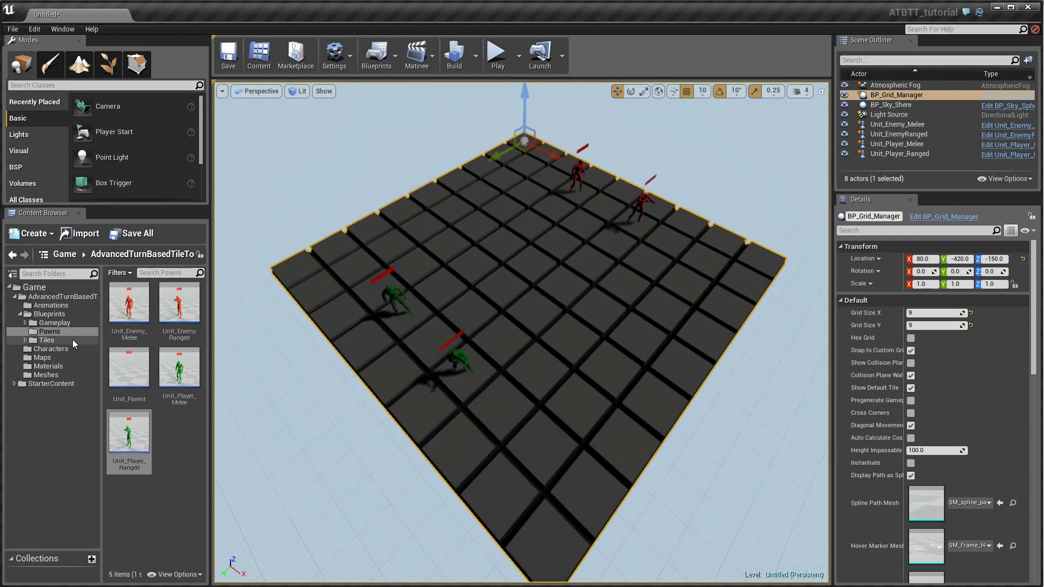
left_click(73, 340)
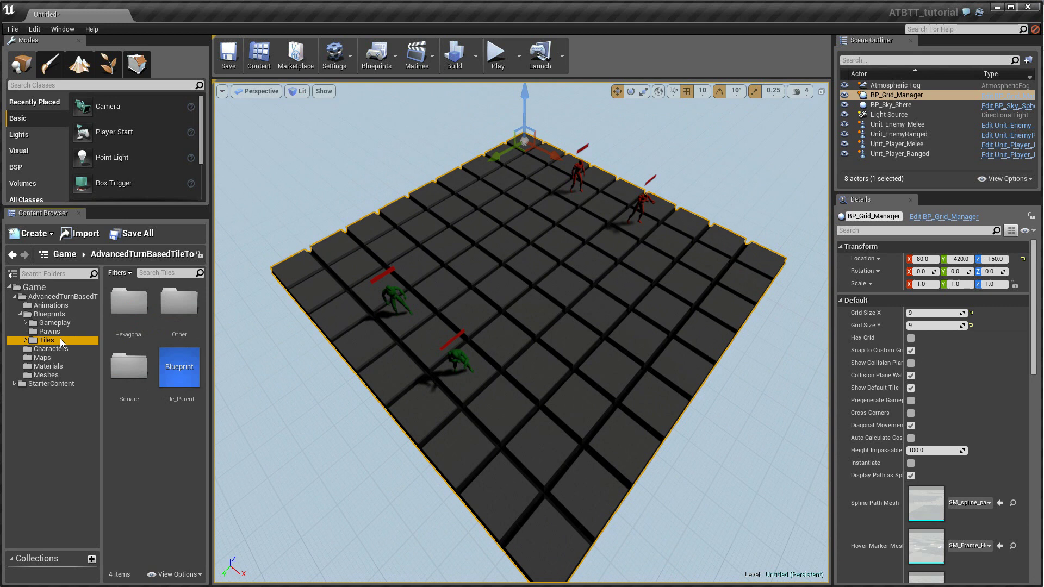
double_click(129, 364)
right_click_drag(534, 287, 534, 305)
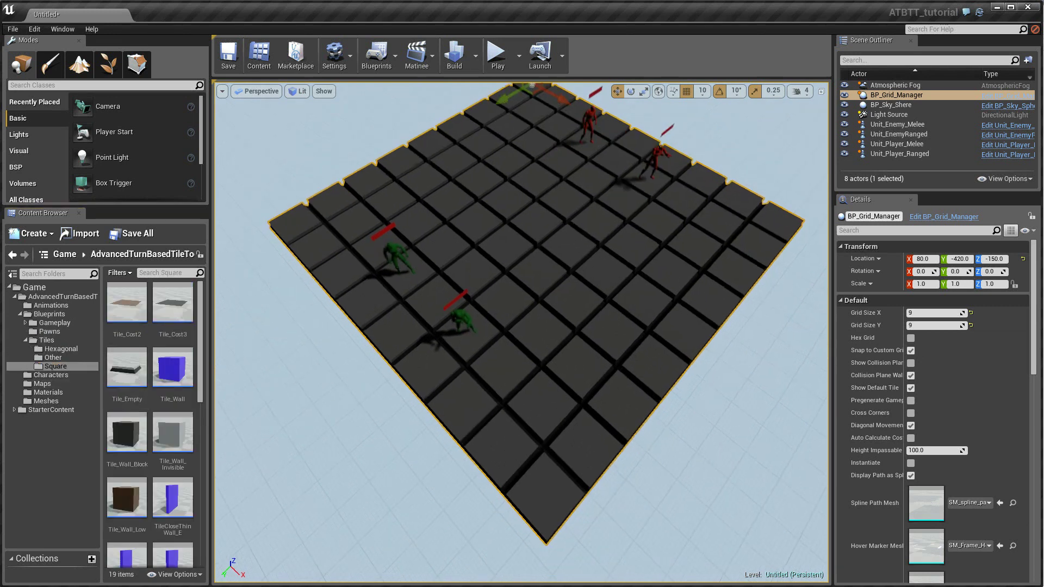
right_click_drag(473, 315, 489, 296)
right_click_drag(541, 272, 554, 254)
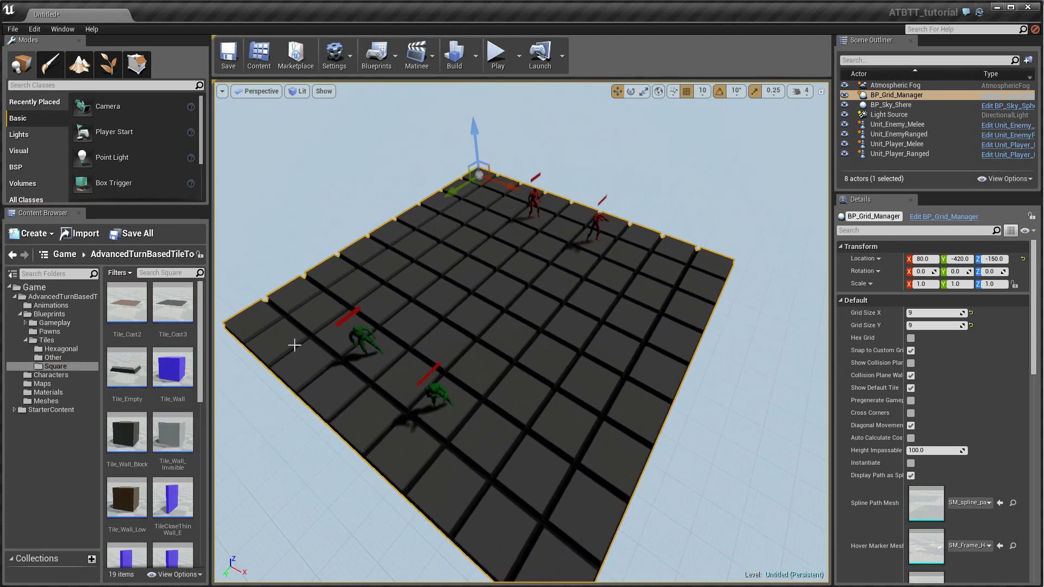
left_click_drag(172, 367, 544, 419)
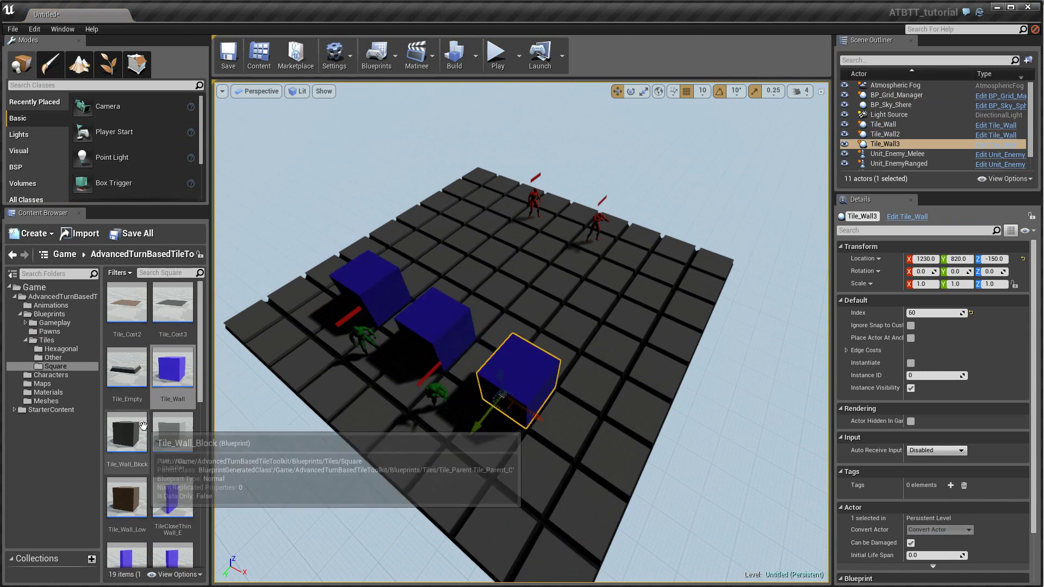
Place three TileCloseThinWall_N tiles side by side in front of the enemies and two Tile_Cost3 tiles in the gaps between the wall blocks.
scroll(143, 425, "down", 3)
left_click_drag(127, 364, 602, 281)
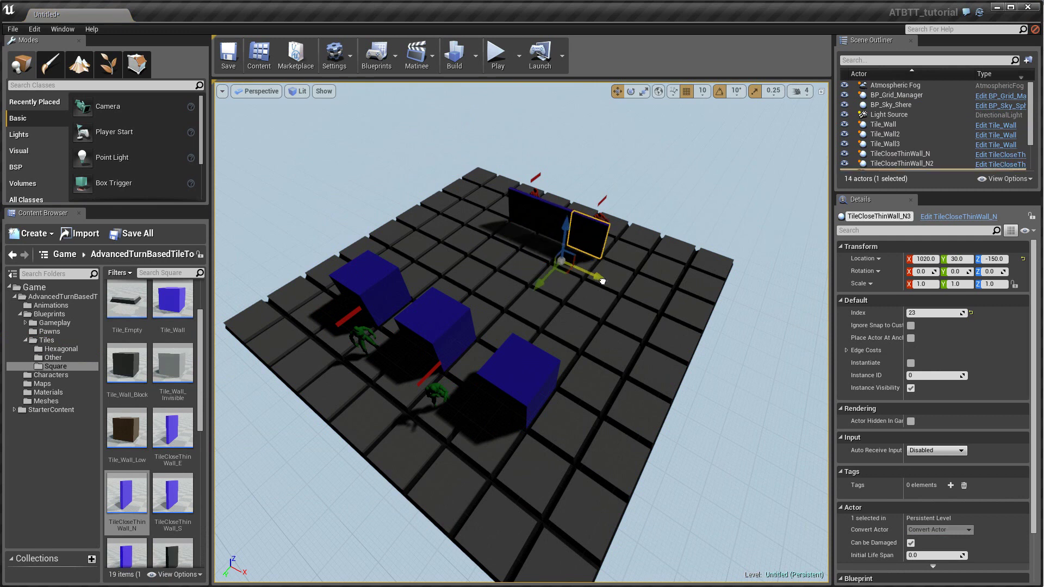
right_click_drag(614, 244, 560, 220)
key("w")
key("s")
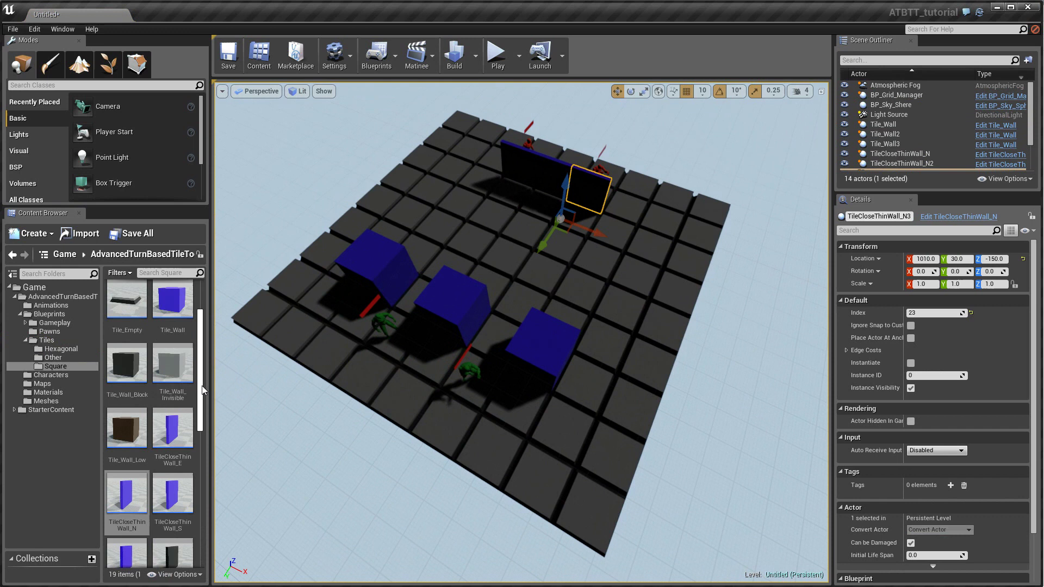
left_click_drag(202, 389, 529, 356)
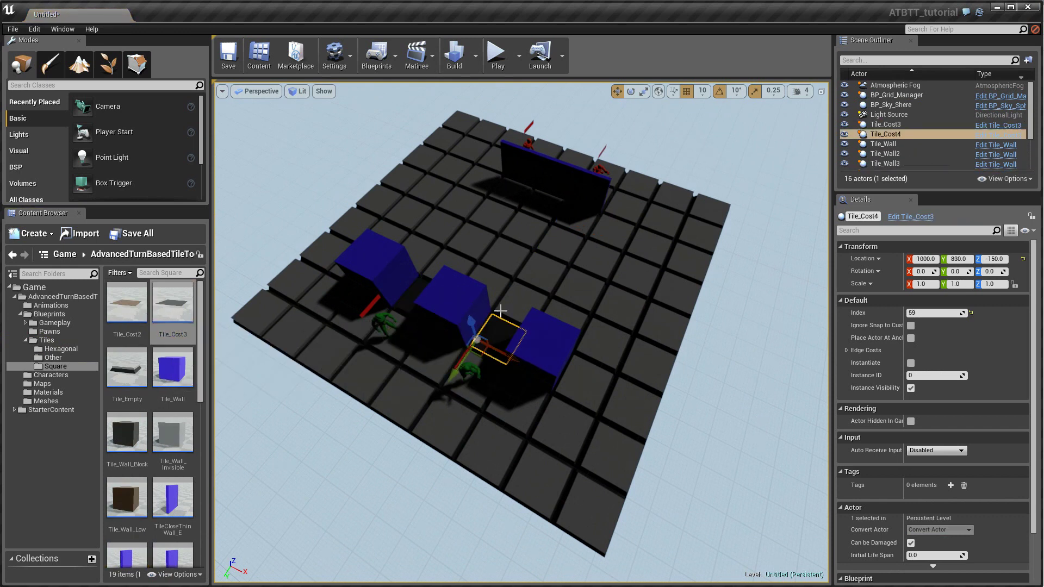
Run a brief play test of the level from a view over the whole grid and check the player unit's movement path.
key("a")
right_click_drag(494, 409, 523, 390)
key("w")
key("d")
right_click_drag(580, 298, 402, 288)
key("s")
right_click_drag(560, 324, 560, 327)
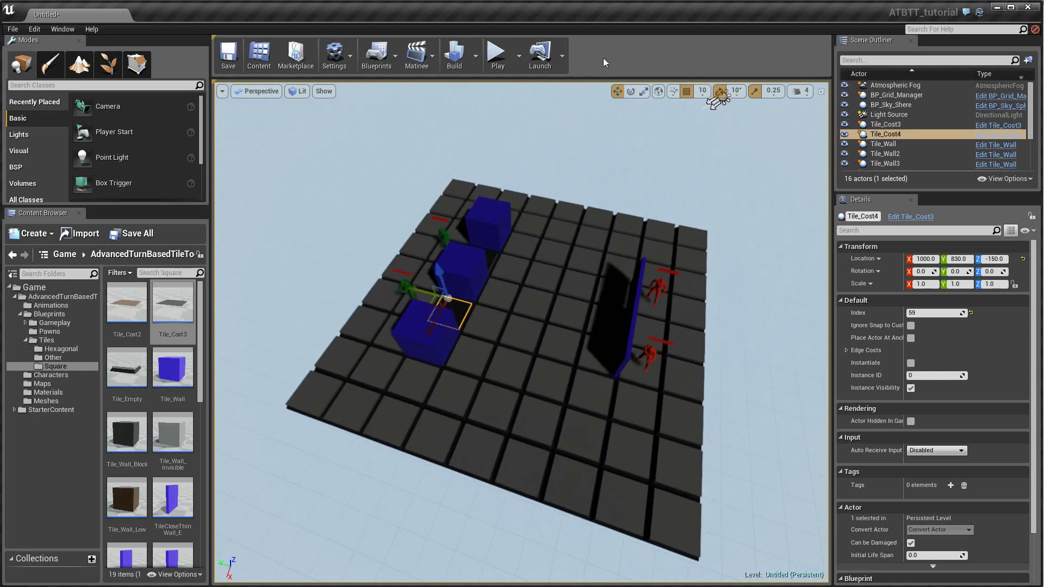
left_click(496, 55)
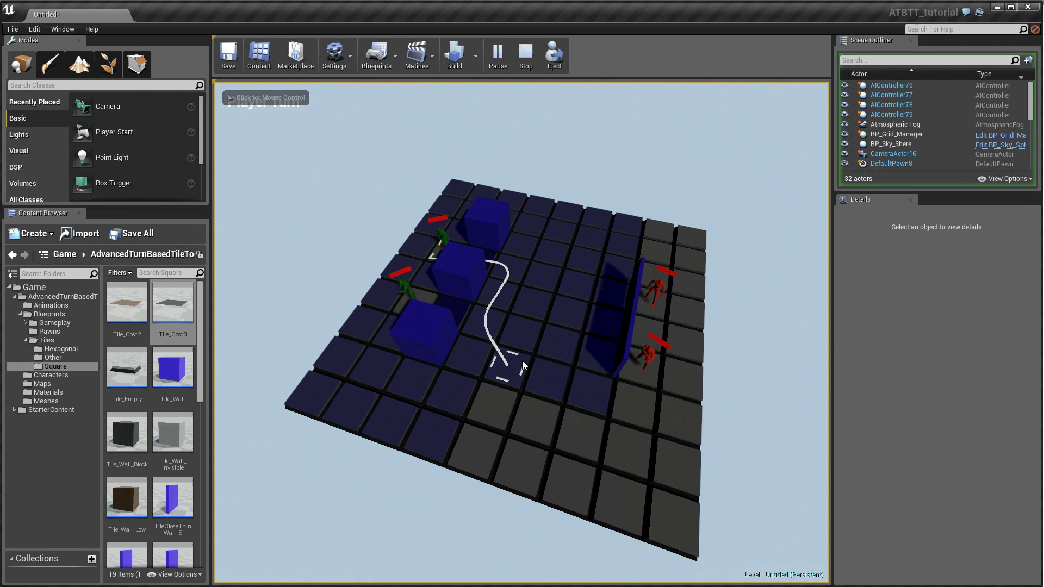
key("Escape")
Place BP_Grid_Camera from the Gameplay folder on the open tiles of the grid.
key("a")
right_click_drag(507, 361, 577, 348)
left_click(58, 322)
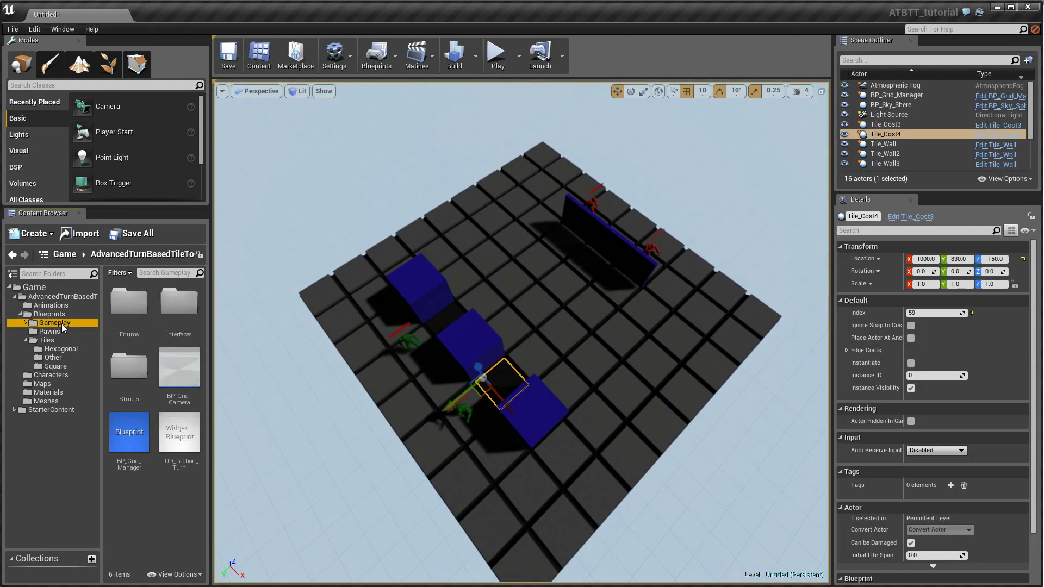
left_click_drag(183, 371, 602, 364)
right_click_drag(603, 365, 482, 443)
Inspect the grid manager's settings, start the play test, and rotate and pan the grid camera around the board.
left_click(421, 312)
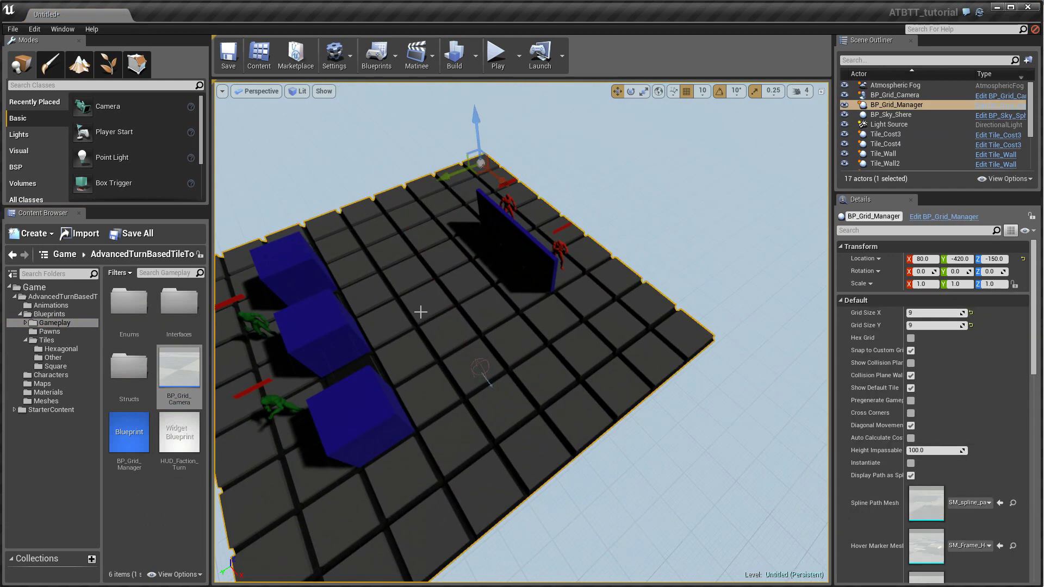
scroll(457, 376, "up", 4)
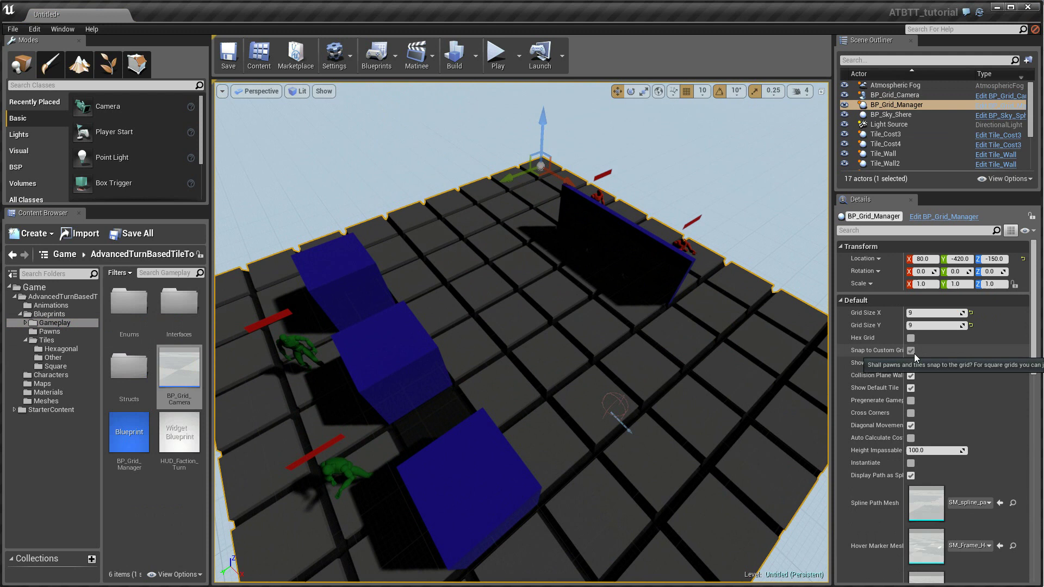
scroll(610, 401, "down", 5)
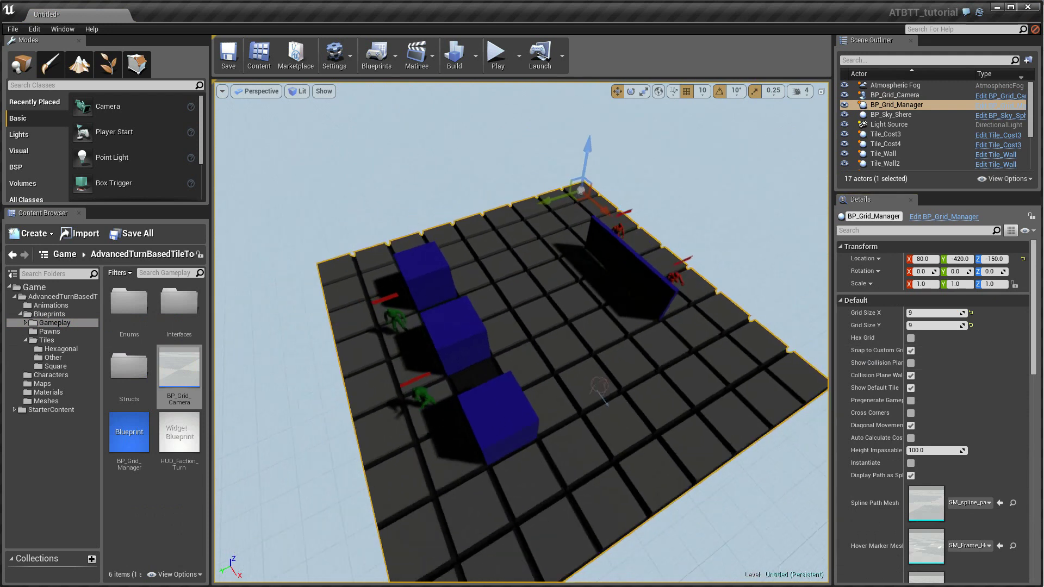
left_click(504, 60)
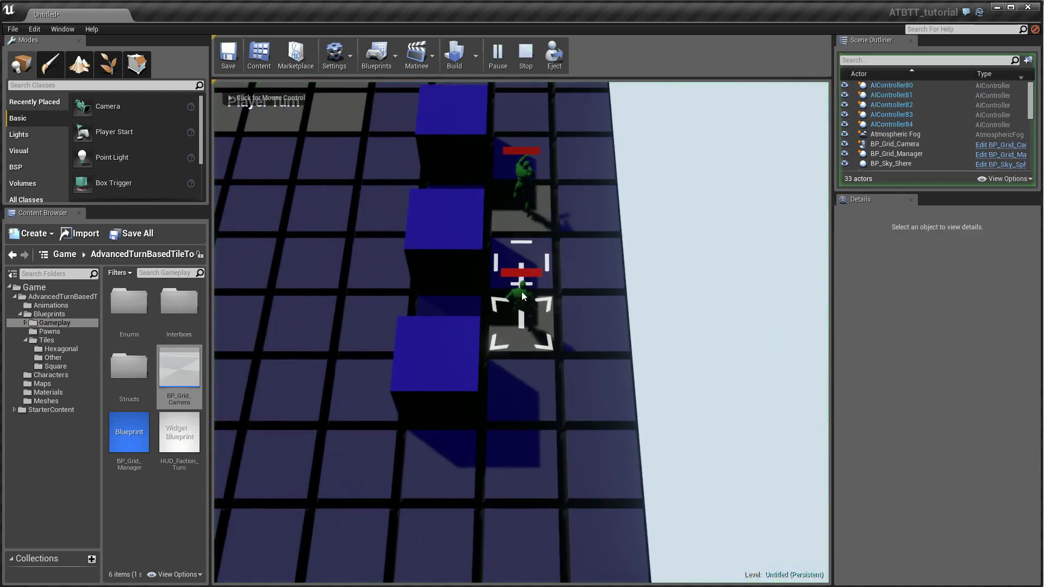
key("q")
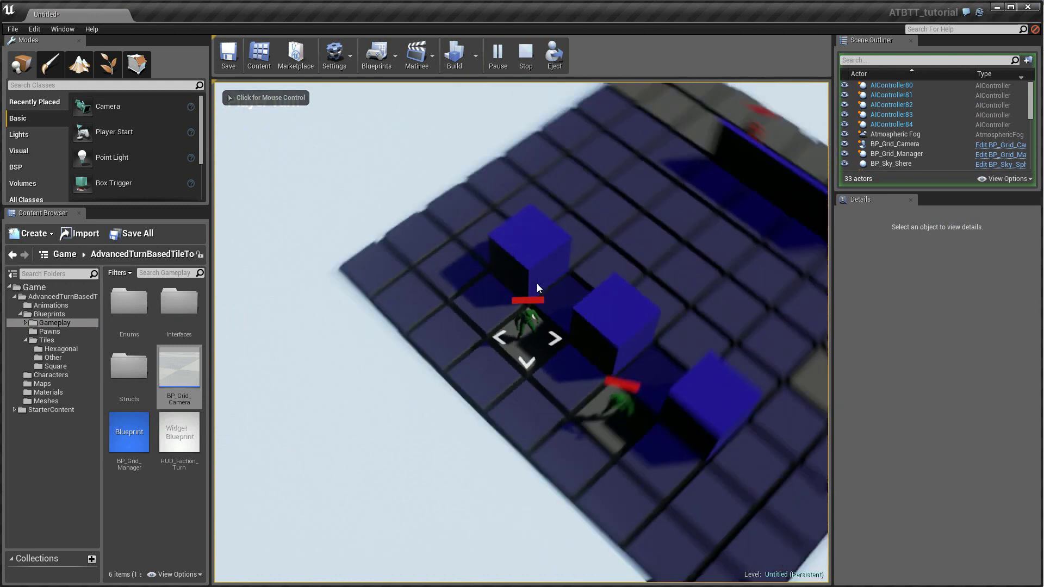
key("e")
key("w")
key("a")
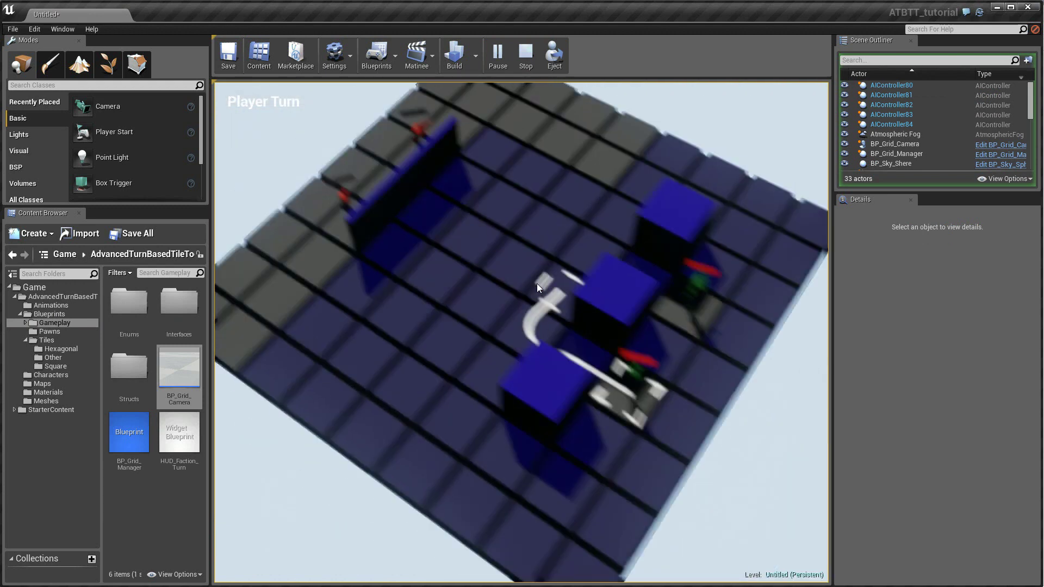
key("a")
key("e")
key("q")
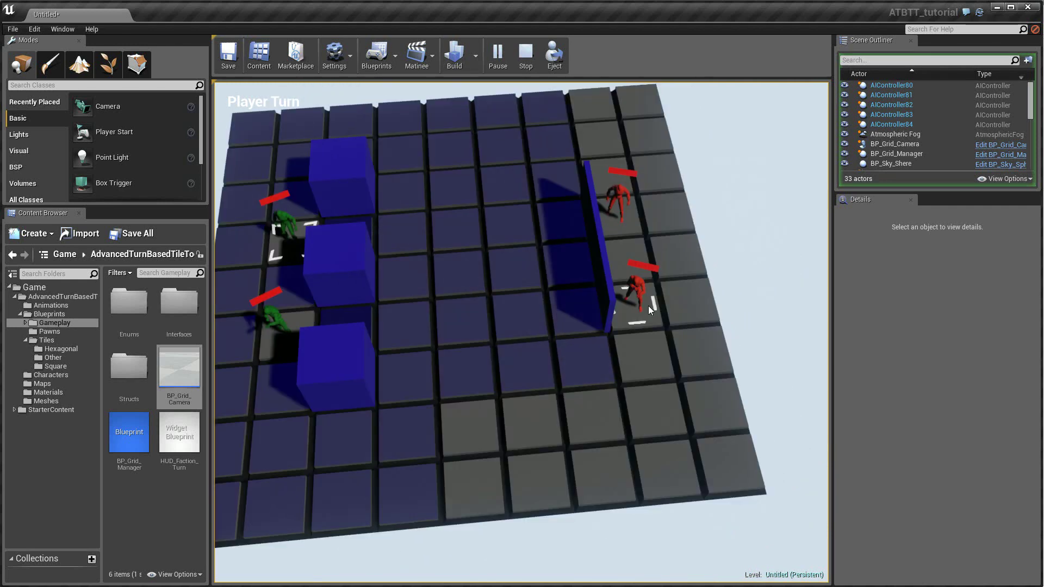
Move the melee player unit to the tile at the near end of the thin wall and attack the adjacent enemy.
left_click(631, 289)
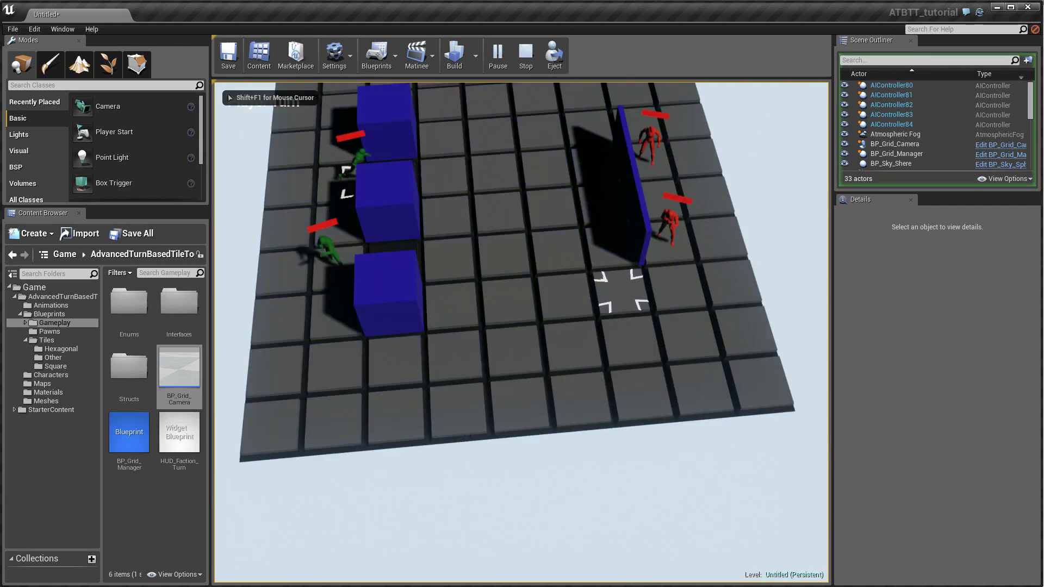
left_click(621, 288)
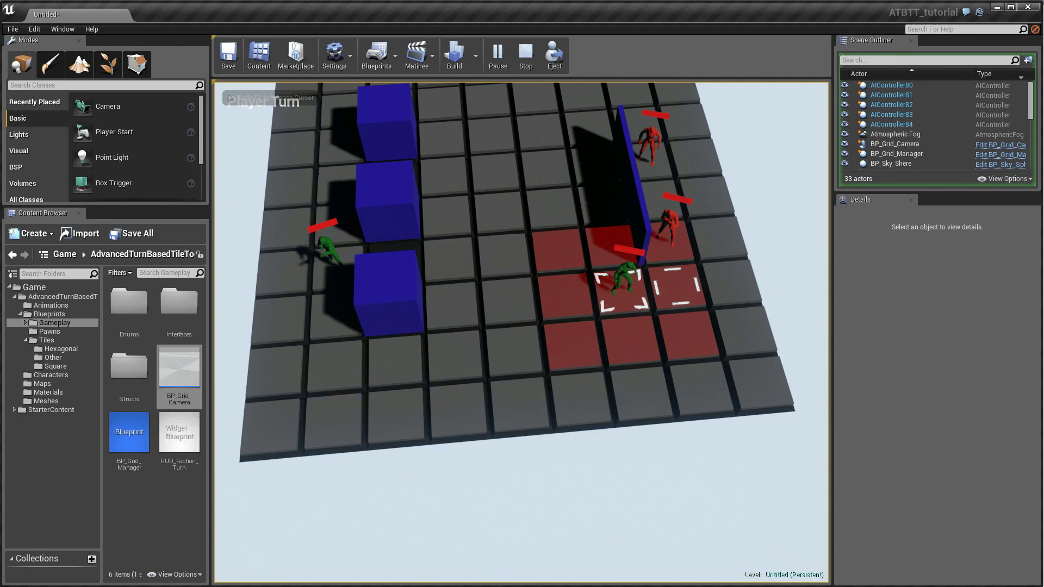
left_click(671, 238)
Move the ranged player unit past the wall blocks to a tile behind the melee unit and attack the nearest enemy.
key("e")
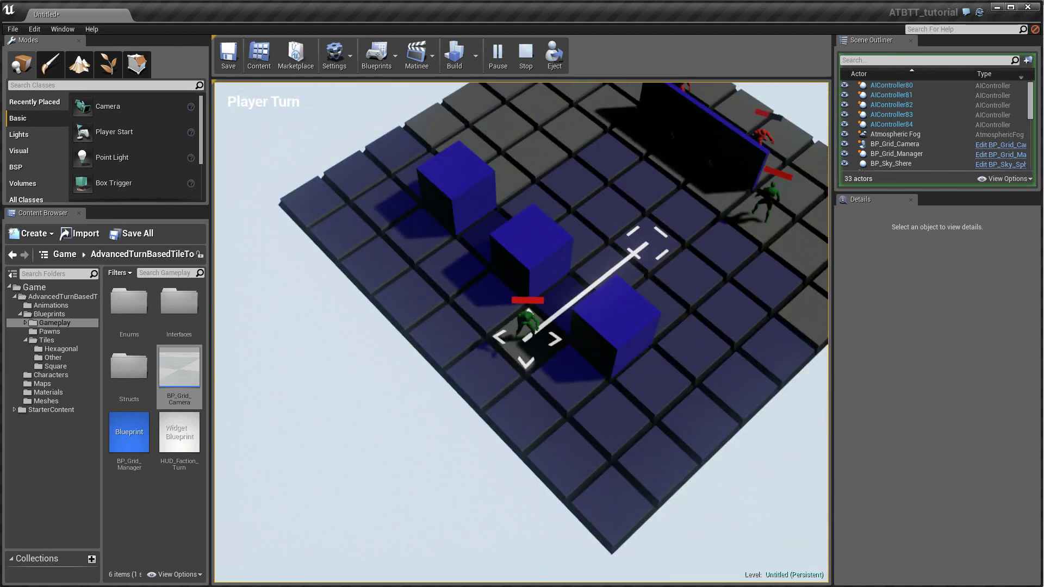
key("d")
left_click(605, 279)
key("q")
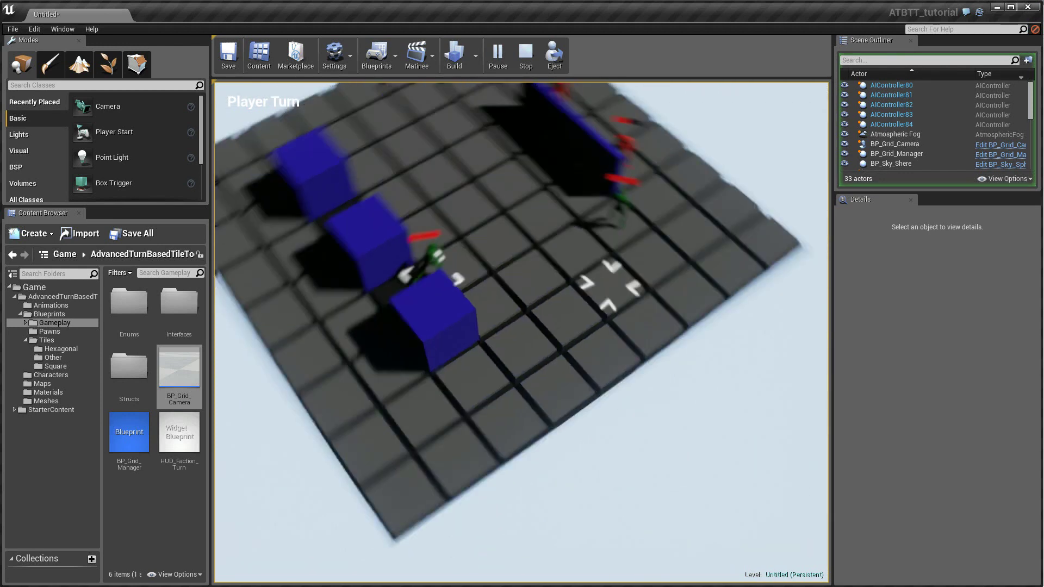
key("d")
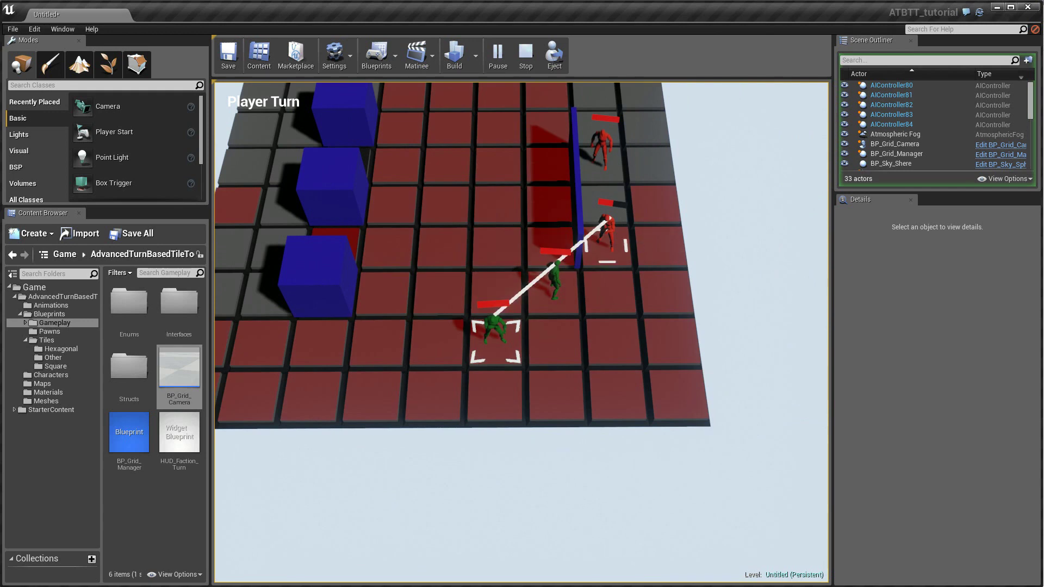
left_click(607, 248)
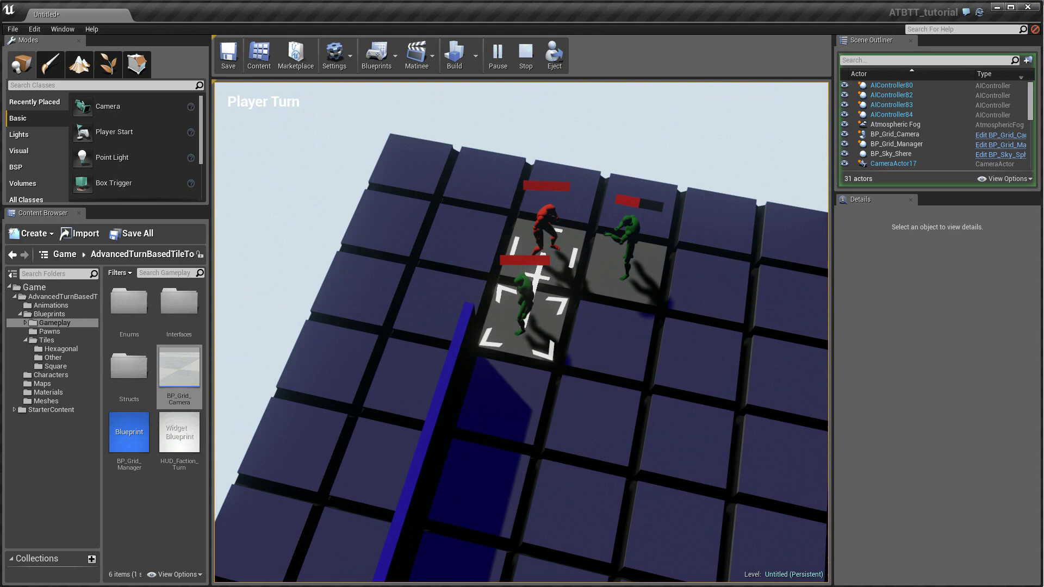
Attack the remaining enemy over the following player turns and stop the play test.
left_click(544, 244)
left_click(595, 419)
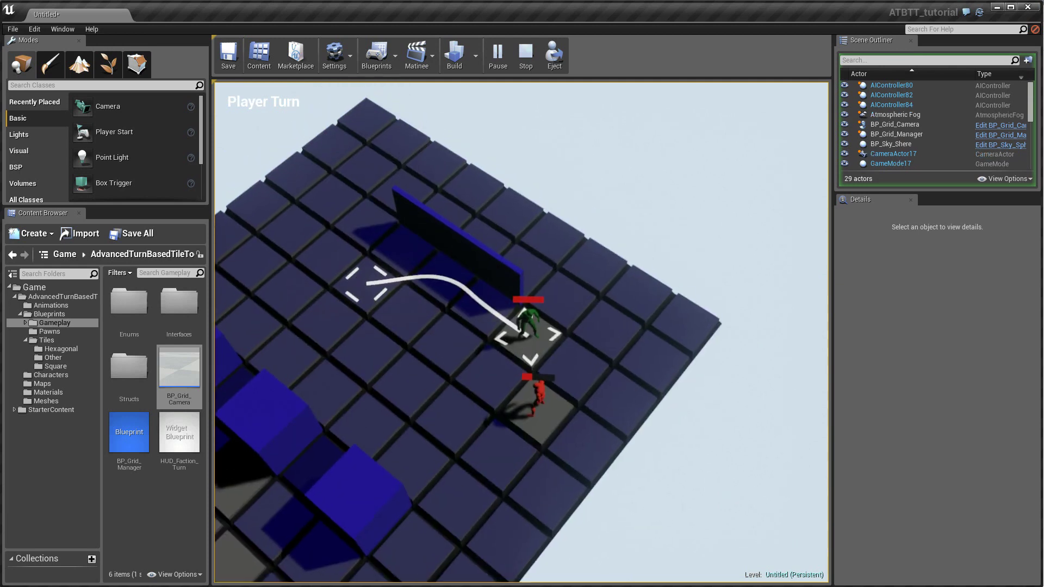
left_click(539, 407)
middle_click_drag(539, 407, 636, 338)
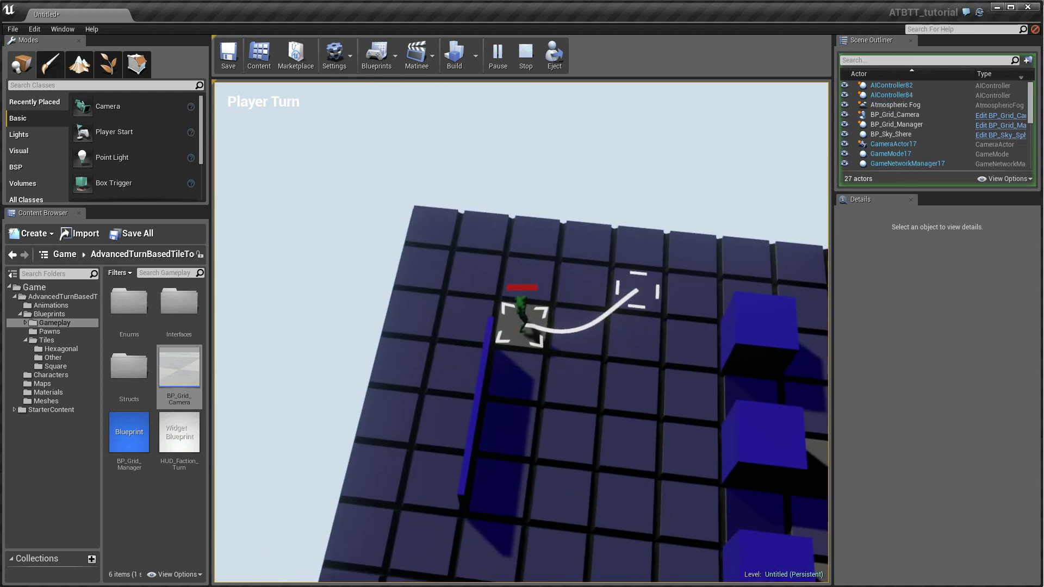
key("Escape")
right_click_drag(523, 333, 350, 337)
right_click_drag(577, 326, 435, 321)
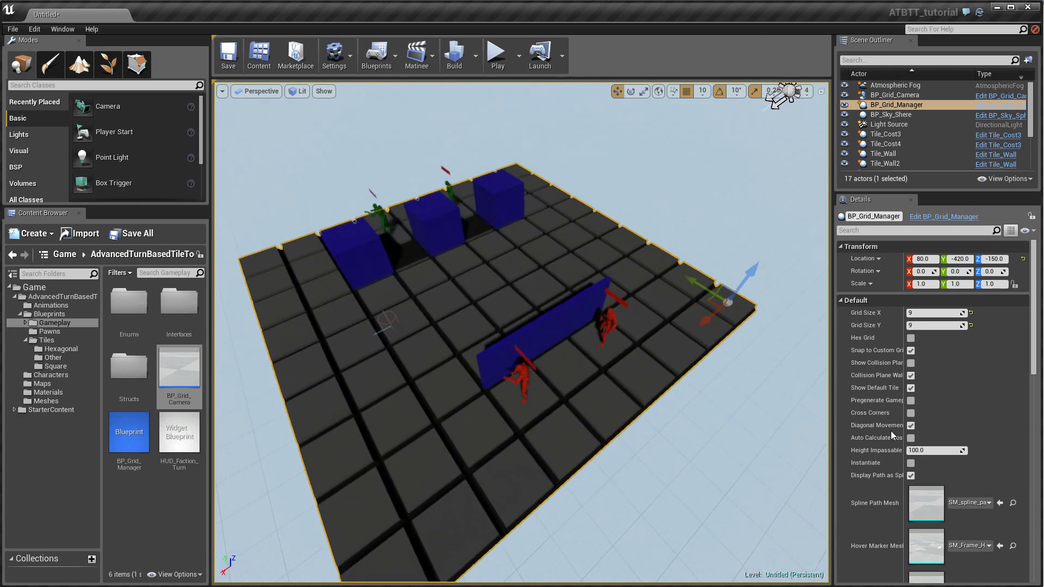